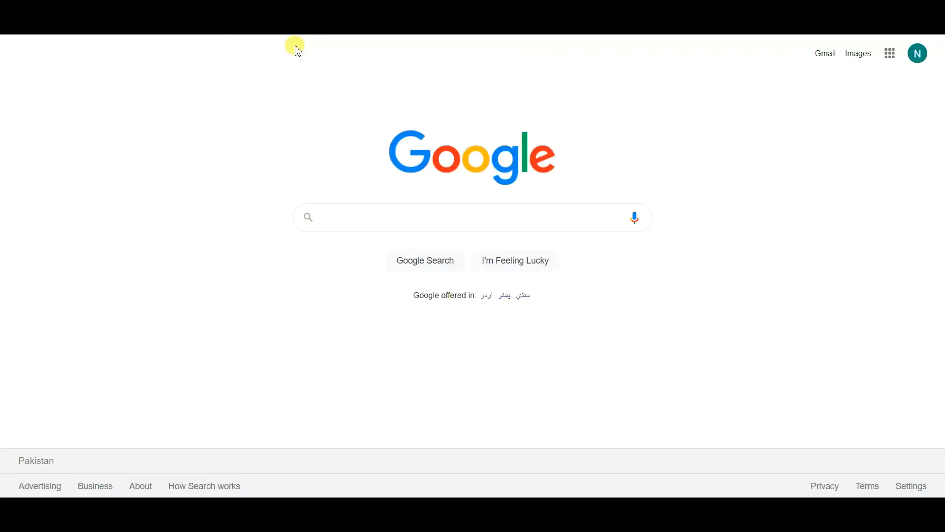
Search Google for fbr.gov.pk and follow the FBR website to the Iris login page.
type("fbr.")
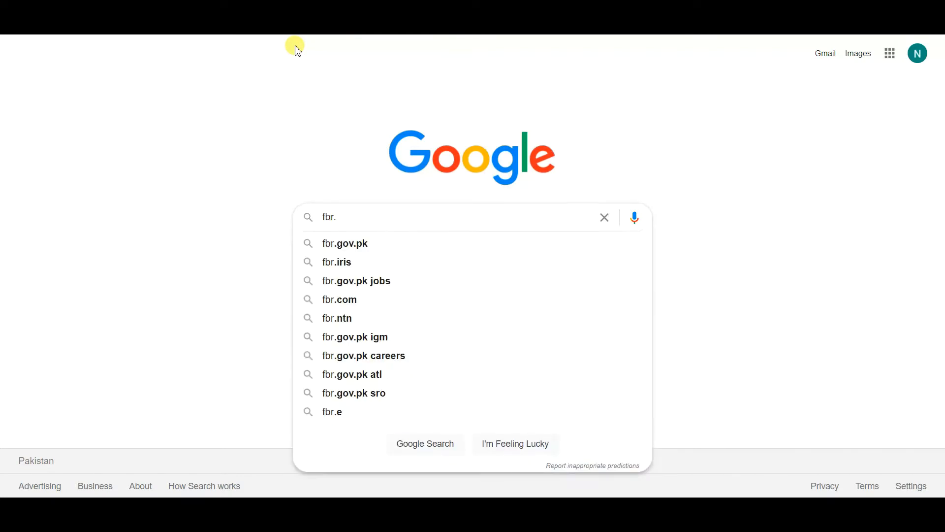
left_click(337, 243)
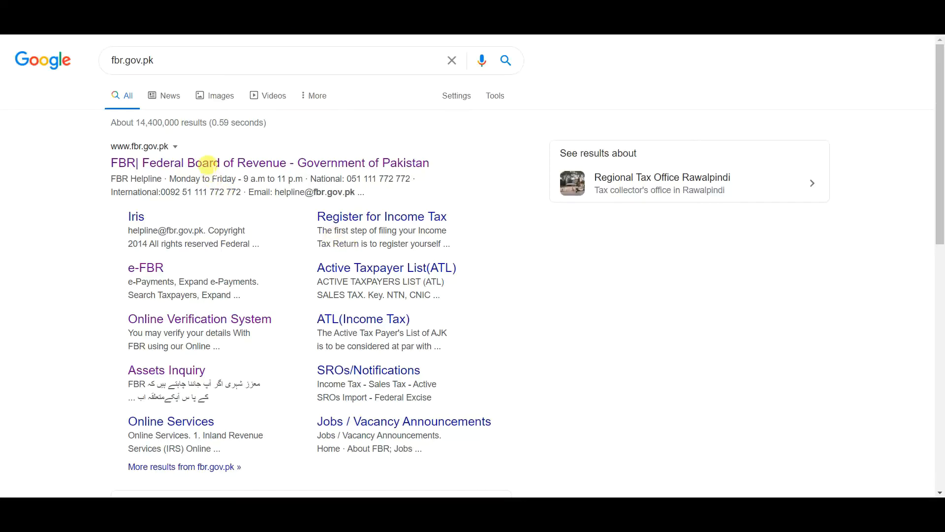
left_click(212, 167)
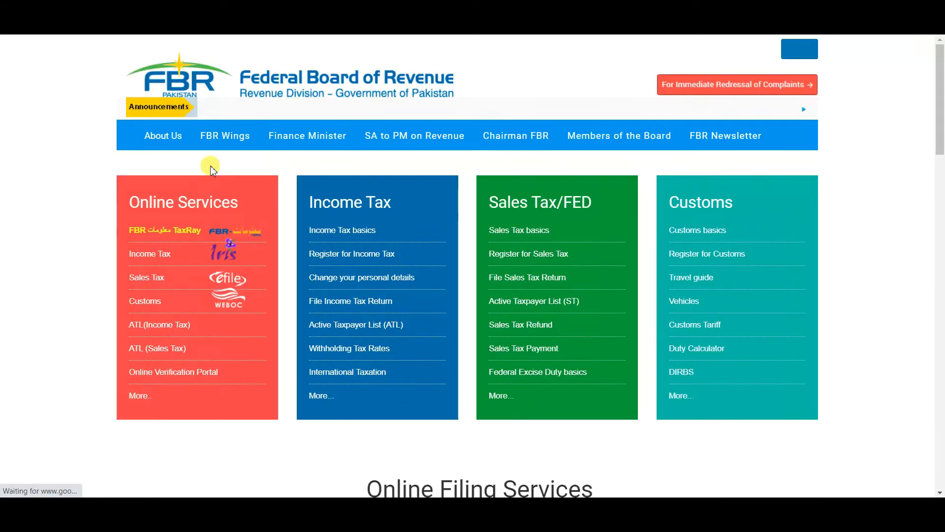
left_click(129, 258)
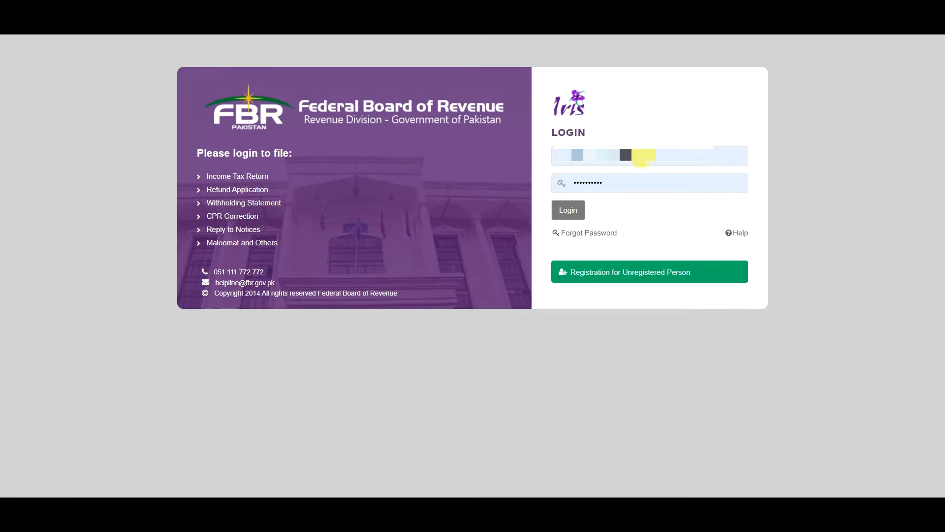
Log in to Iris and start the 14(1) Form of Registration (Sales Tax) from Registration forms.
left_click(578, 211)
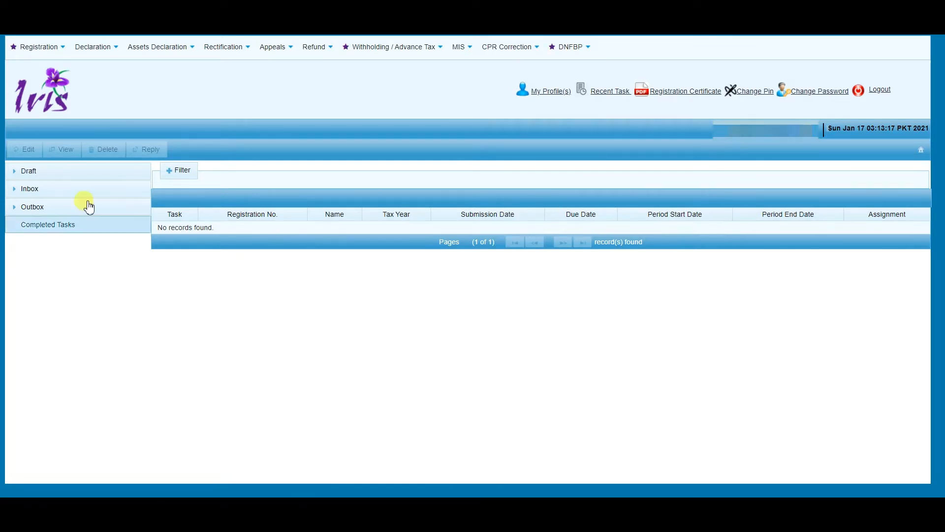
left_click(47, 52)
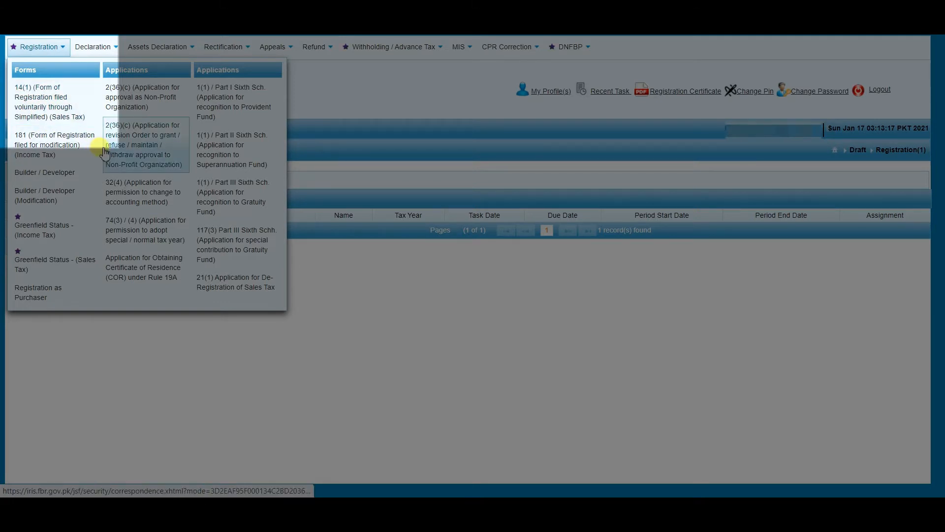
left_click(51, 111)
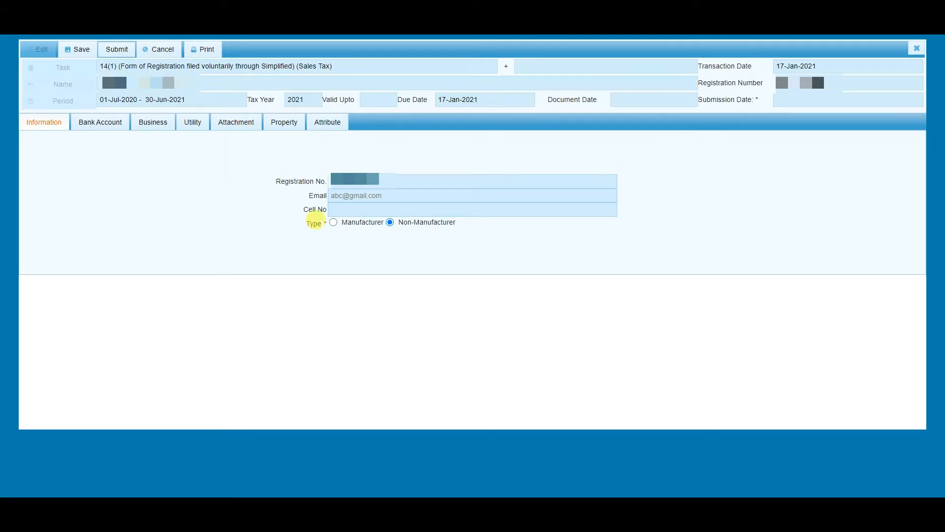
Switch the registrant type to Manufacturer and back to Non-Manufacturer, then show the Bank Account section.
left_click(334, 224)
left_click(390, 223)
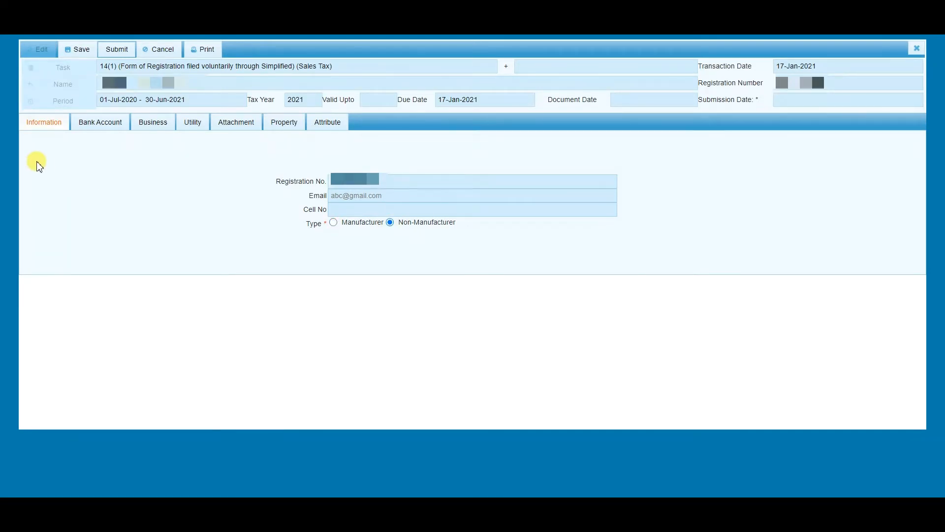
left_click(96, 122)
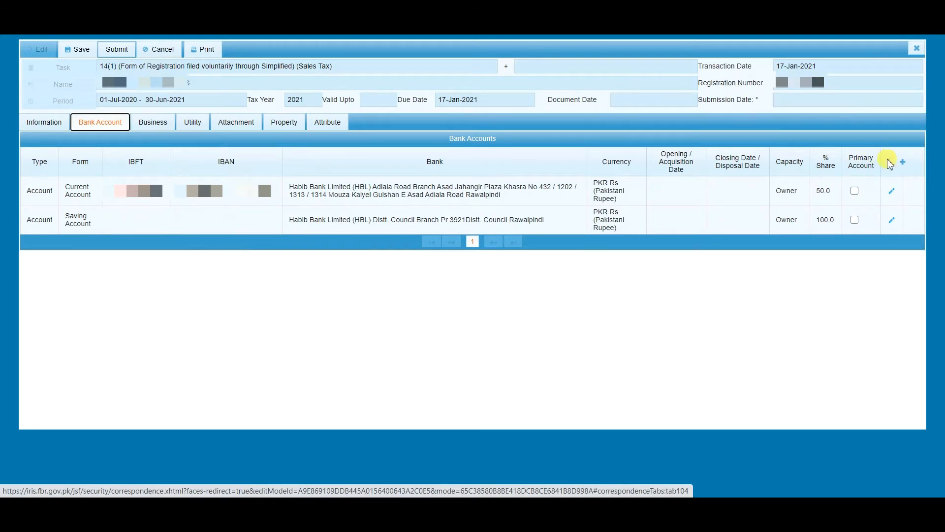
Add a Current Account bank entry with the HBL Adiala Road, Rawalpindi branch as institution.
left_click(903, 162)
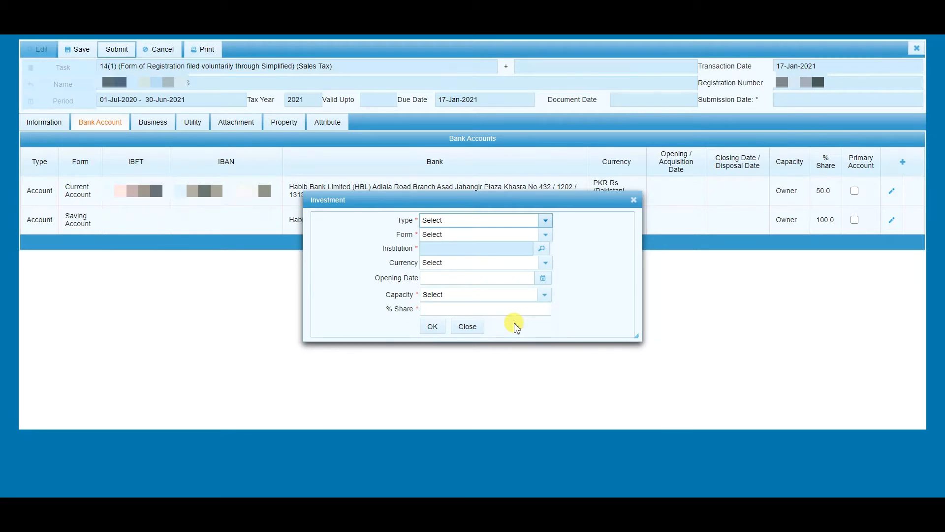
left_click(548, 221)
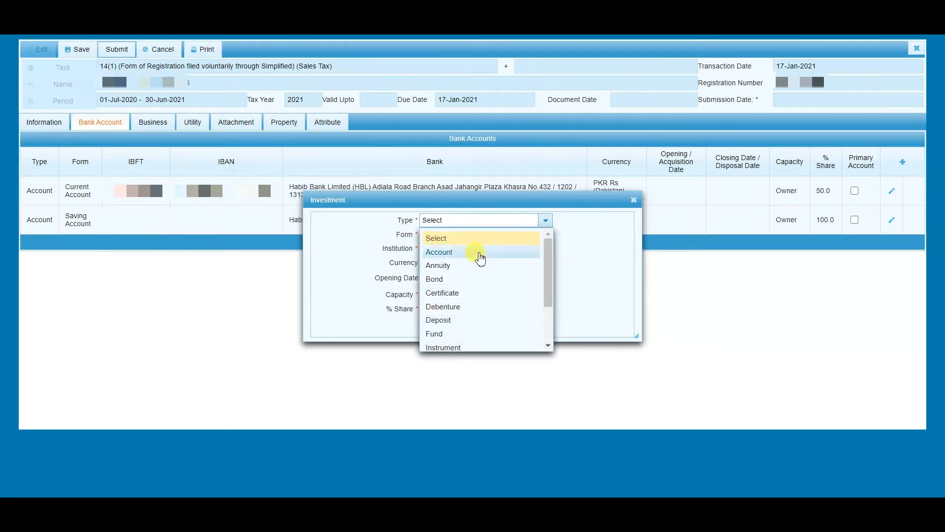
left_click(465, 259)
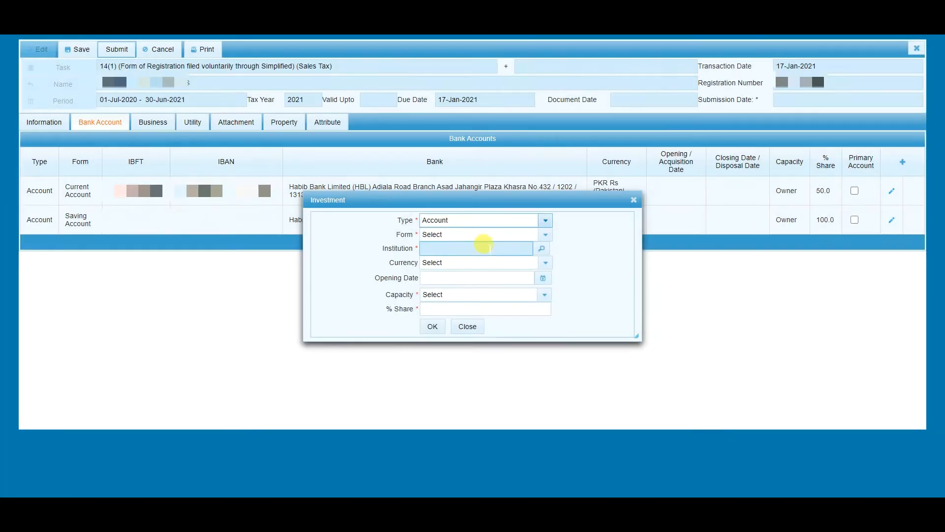
left_click(546, 237)
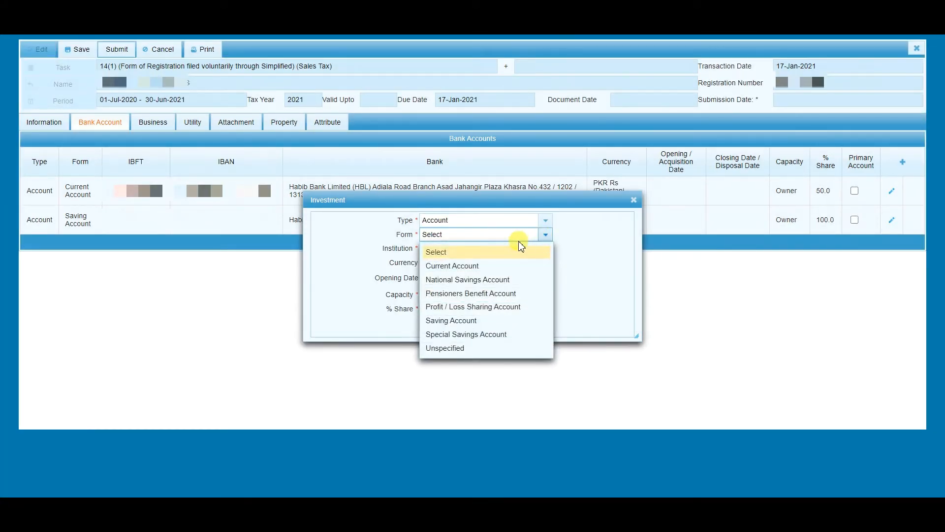
left_click(481, 267)
left_click(543, 249)
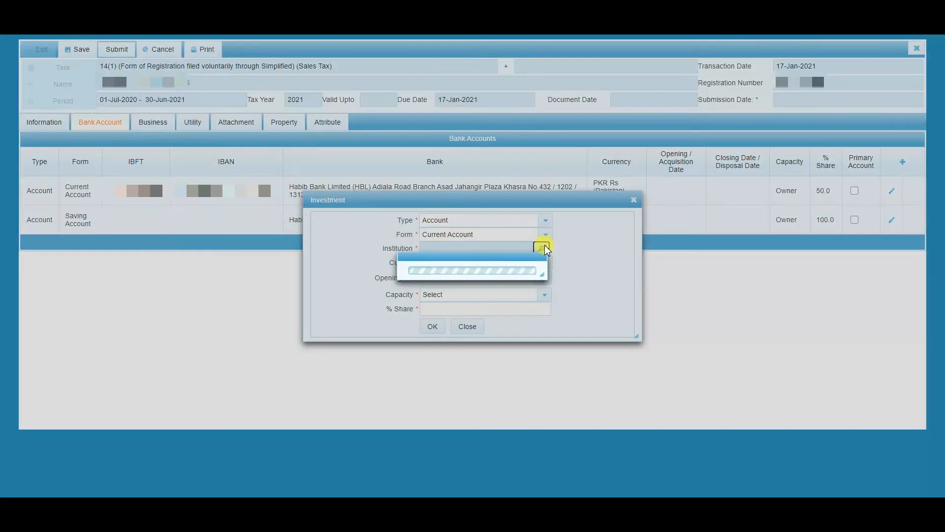
type("h")
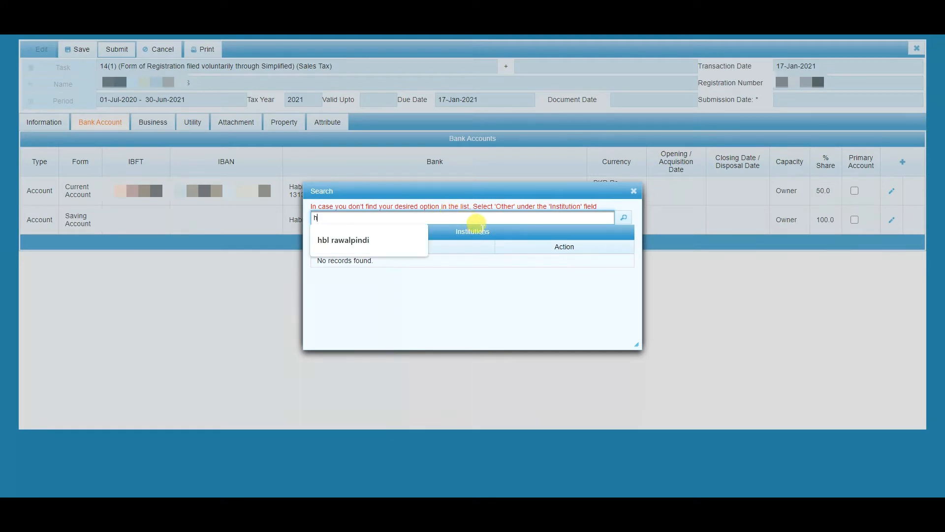
key("Down")
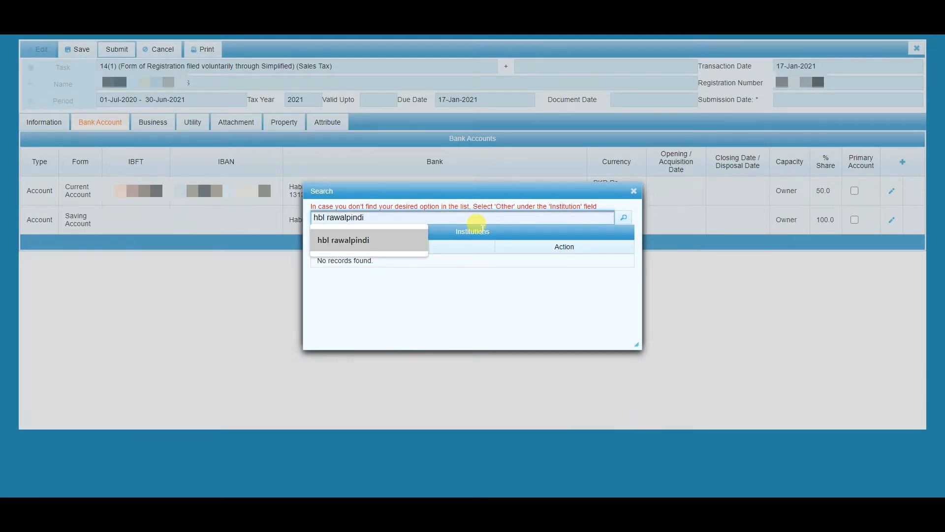
left_click(375, 242)
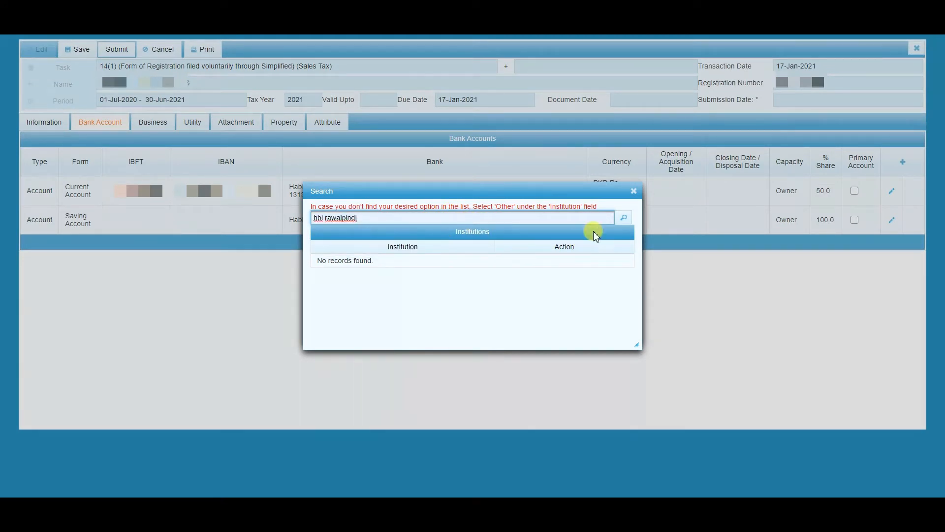
left_click(623, 217)
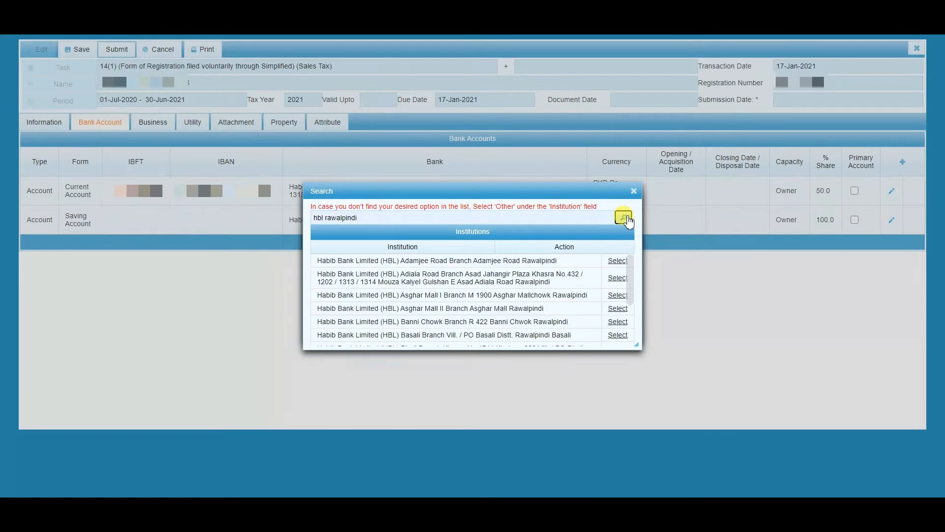
left_click(616, 281)
Enter the IBFT account number and the IBAN, and set the currency to Pakistani Rupee.
left_click(436, 261)
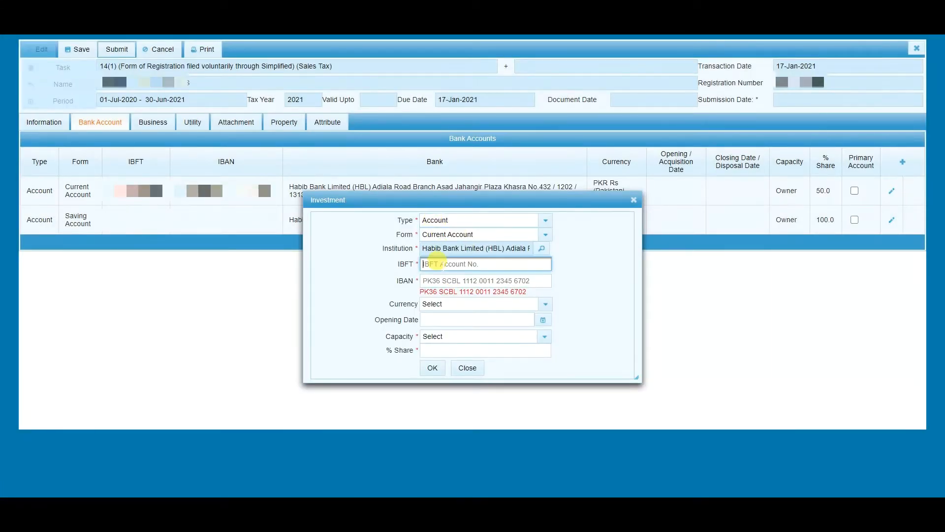
type("99999999999999")
left_click(457, 277)
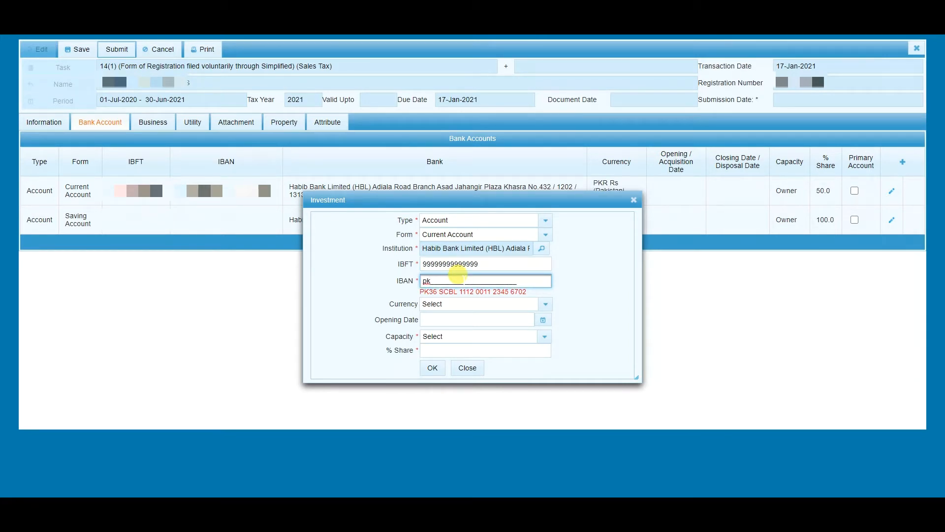
type("pk85habb4848484848484848")
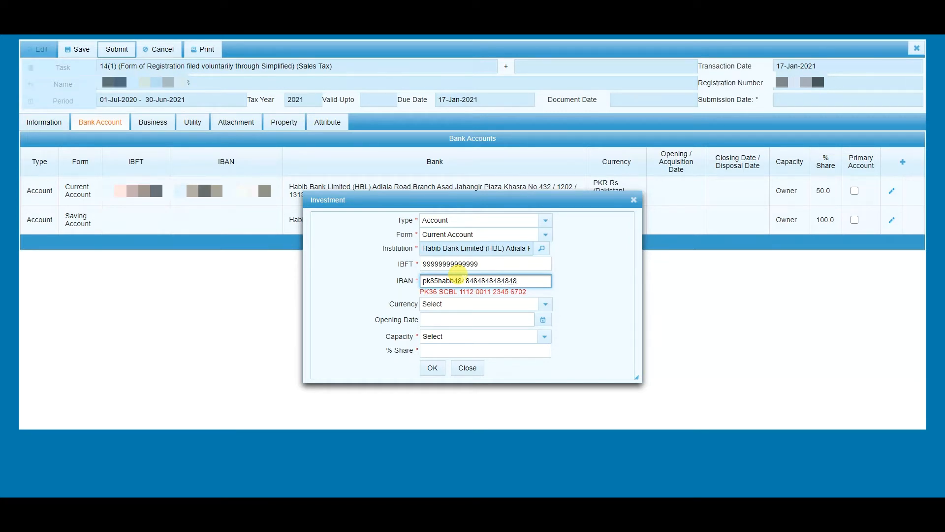
left_click(509, 307)
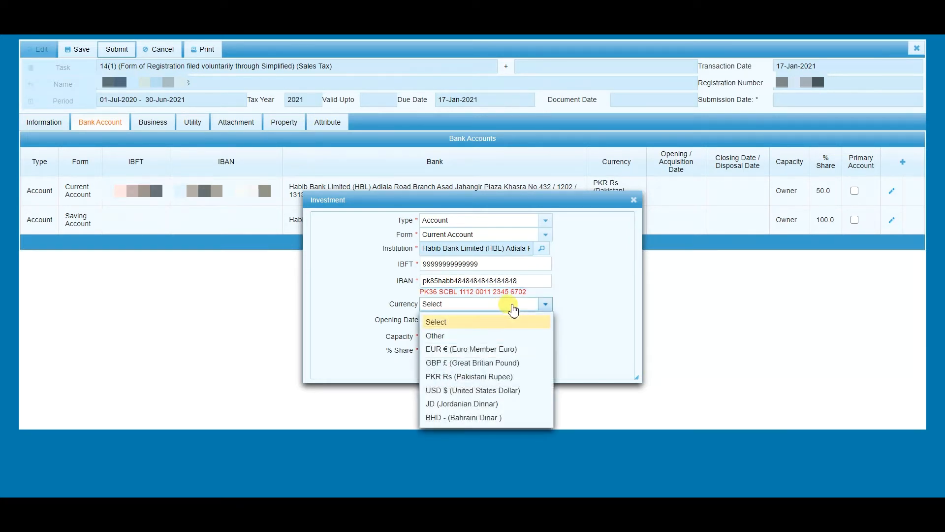
left_click(455, 378)
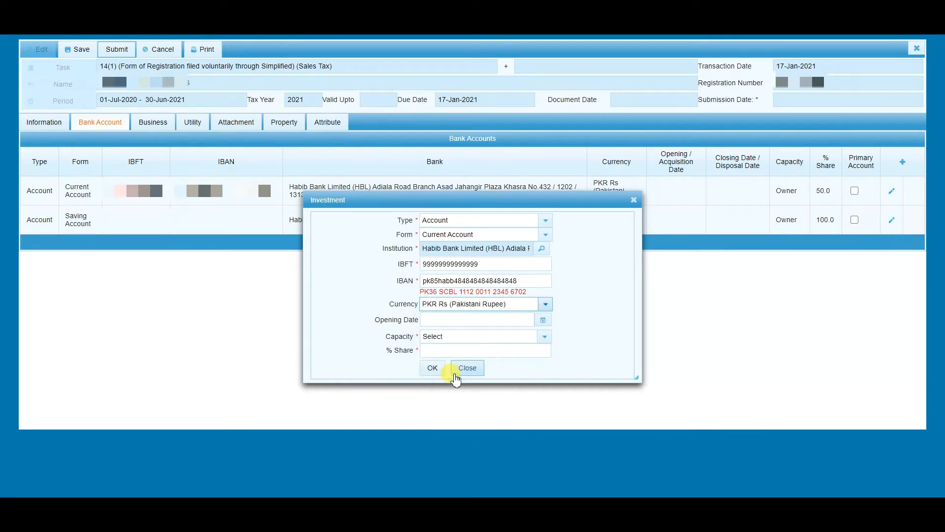
Set opening date 1 January 2021, Owner capacity and 100% share, then confirm the account.
left_click(547, 323)
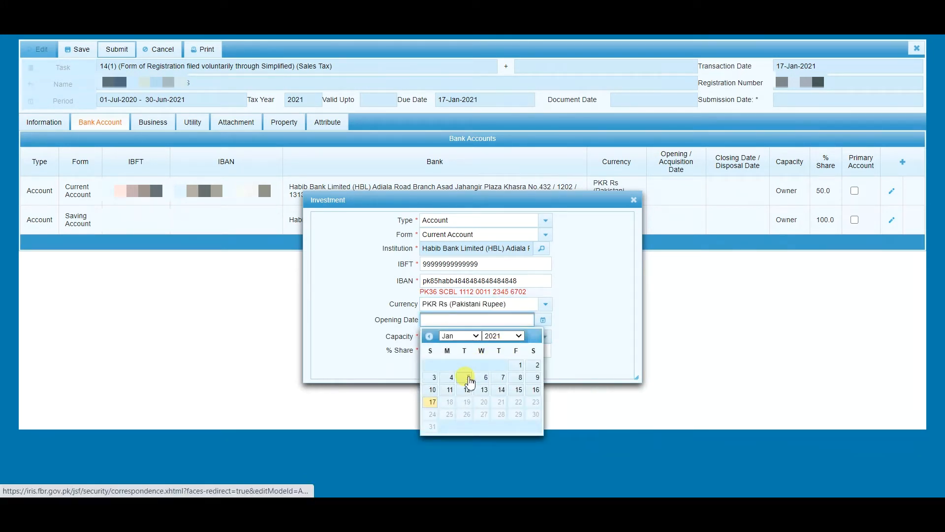
left_click(519, 365)
left_click(545, 337)
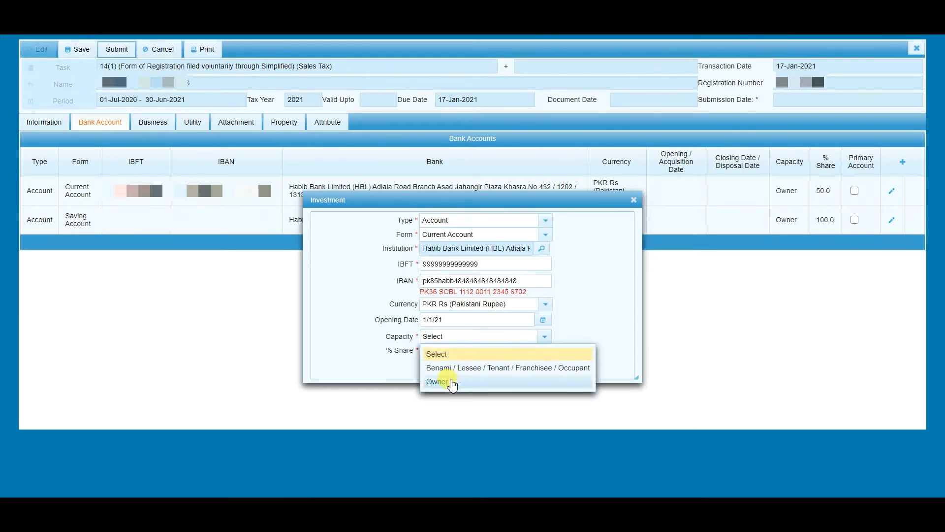
left_click(439, 381)
left_click(436, 348)
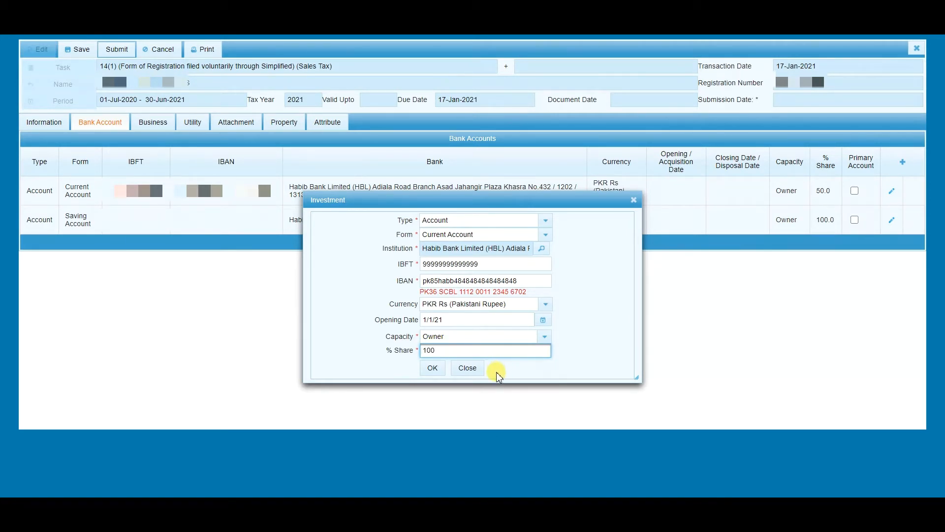
left_click(432, 369)
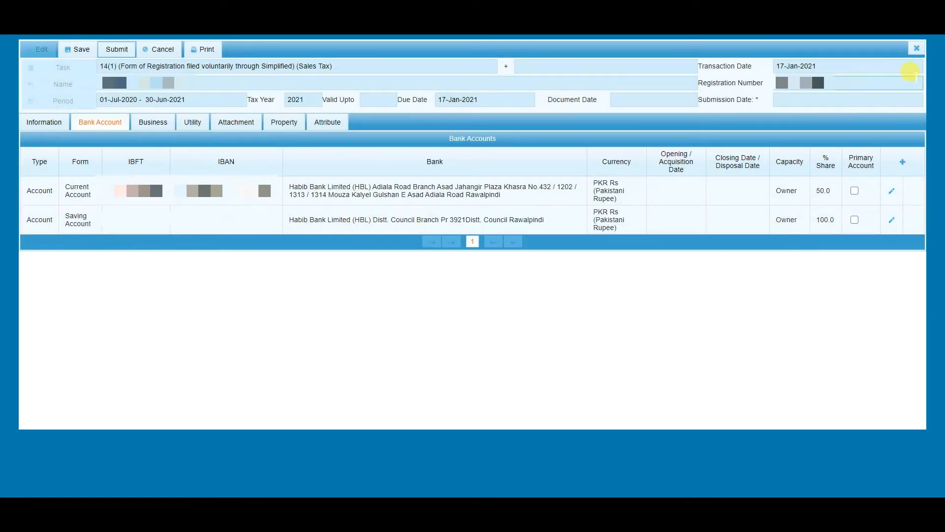
Add a business named ABC ENTERPRISES, acquisition date 1/1/21, with Owner capacity.
left_click(152, 126)
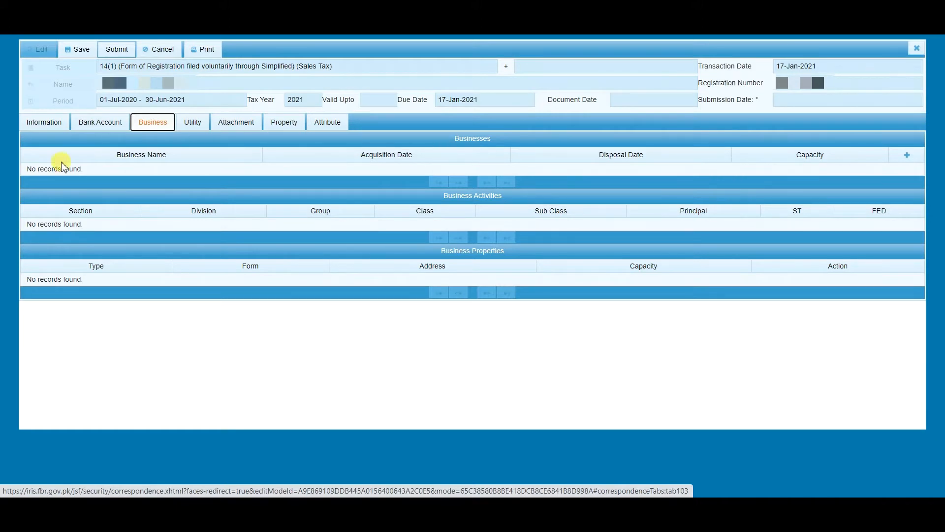
left_click(907, 154)
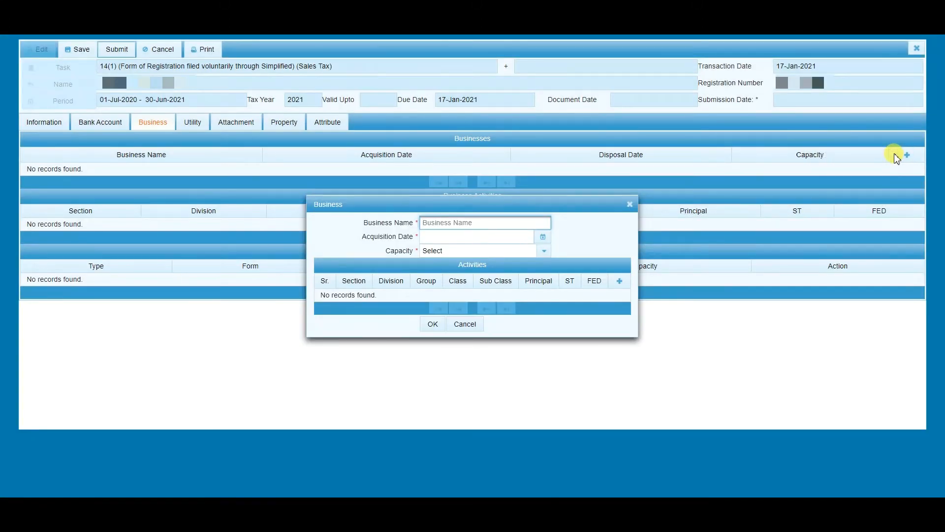
left_click(506, 229)
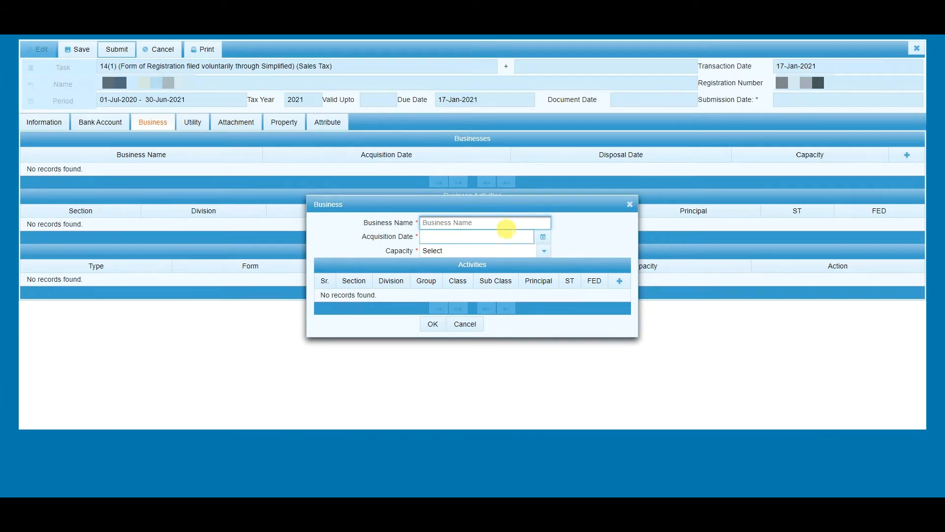
type("ABC ENTERPRISES")
left_click(543, 238)
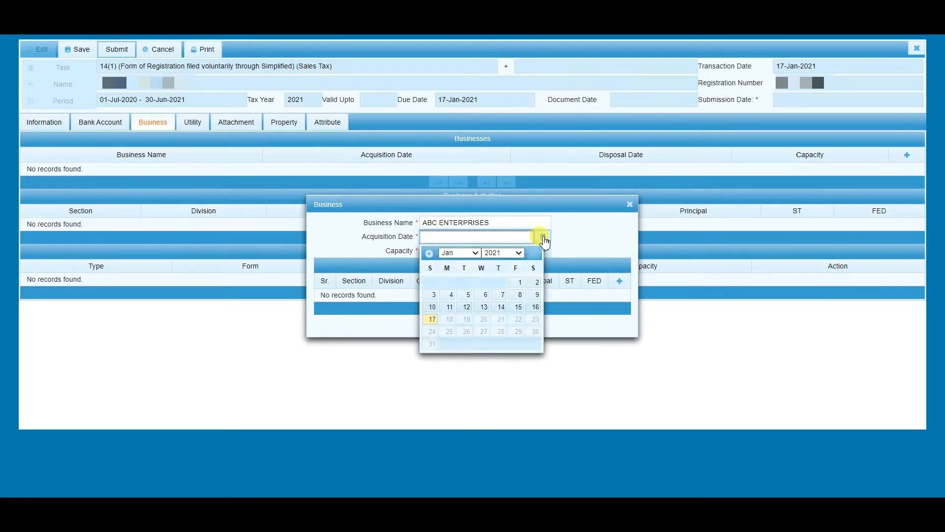
left_click(519, 283)
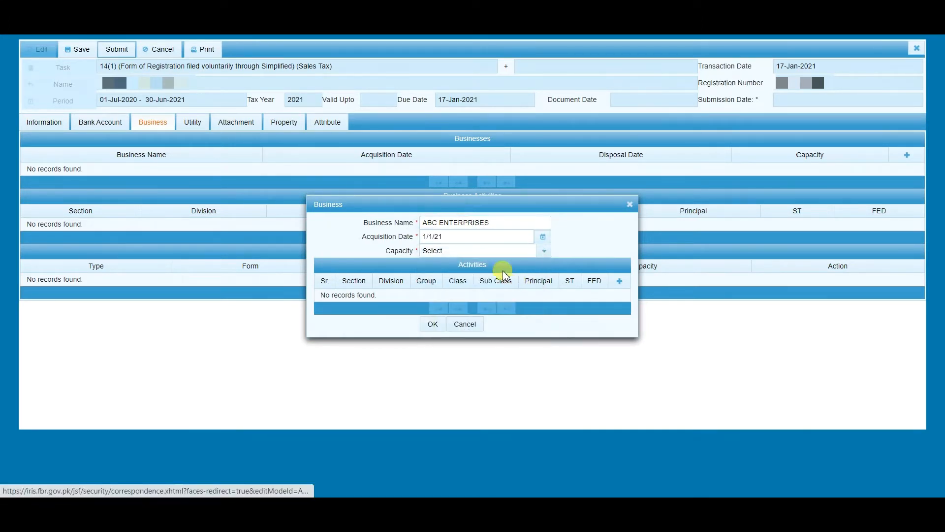
left_click(543, 251)
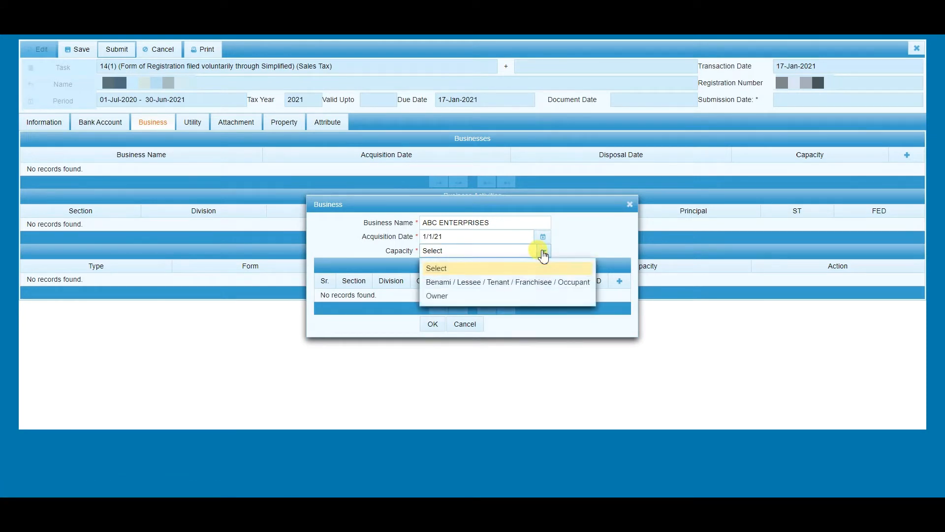
left_click(529, 297)
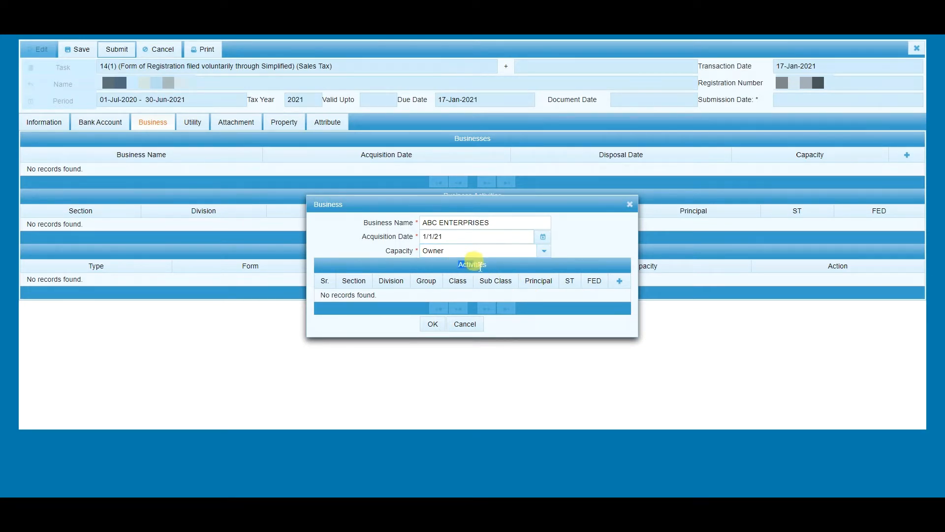
left_click_drag(491, 264, 457, 265)
left_click(469, 294)
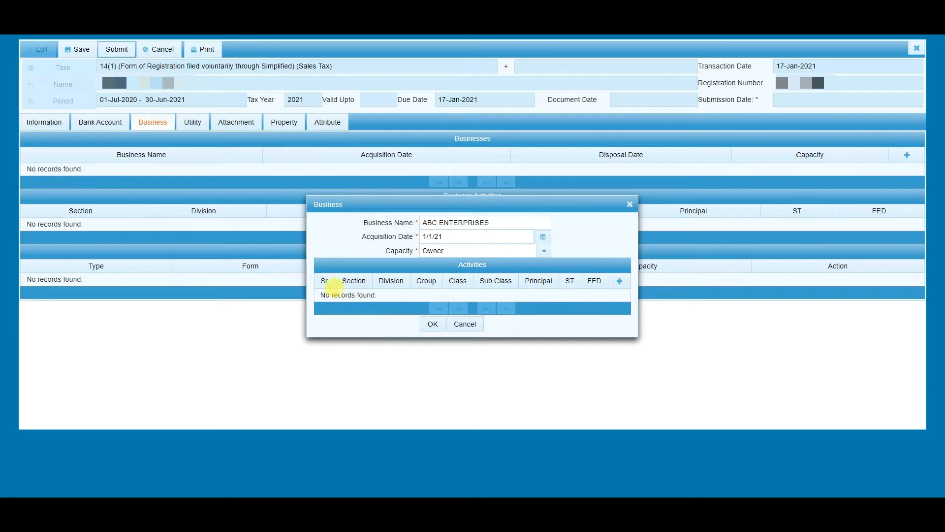
Add a business activity ticked as Principal Activity and ST, and browse the Section list.
left_click(619, 281)
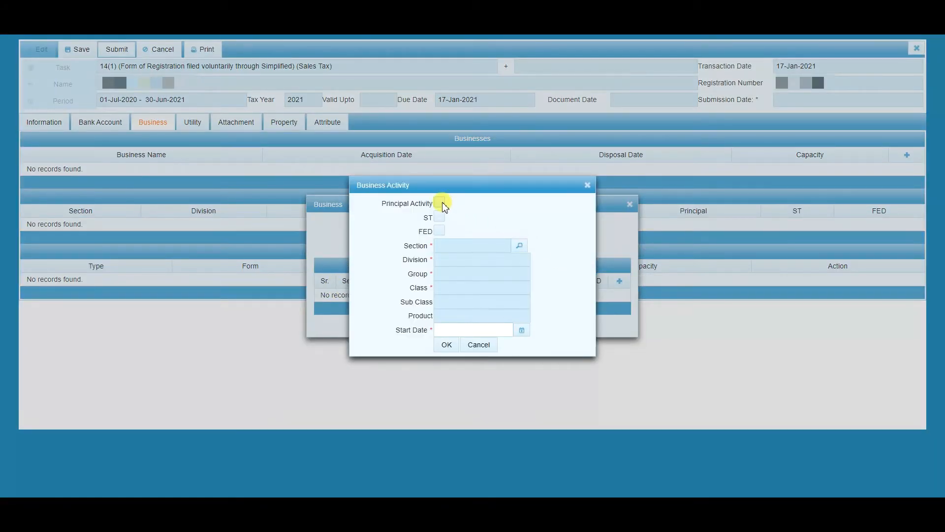
left_click(440, 202)
left_click(439, 217)
left_click(519, 246)
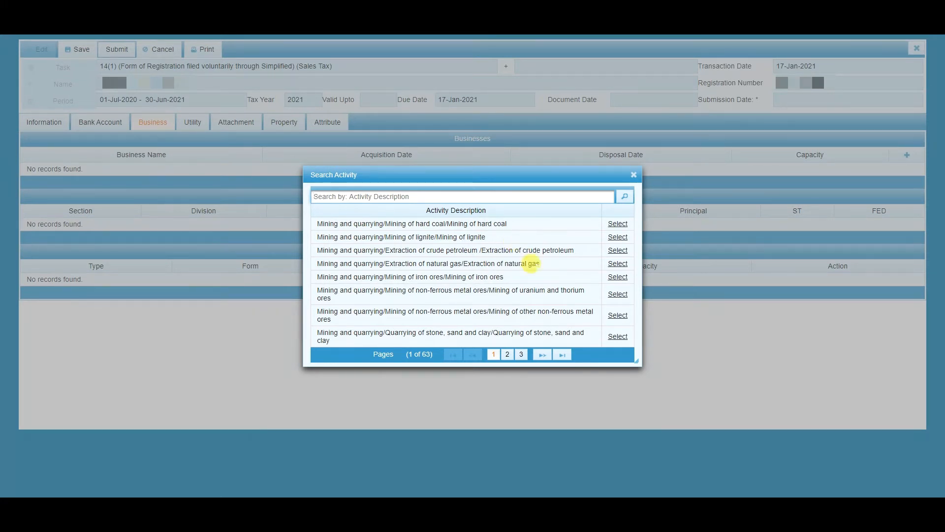
left_click(508, 354)
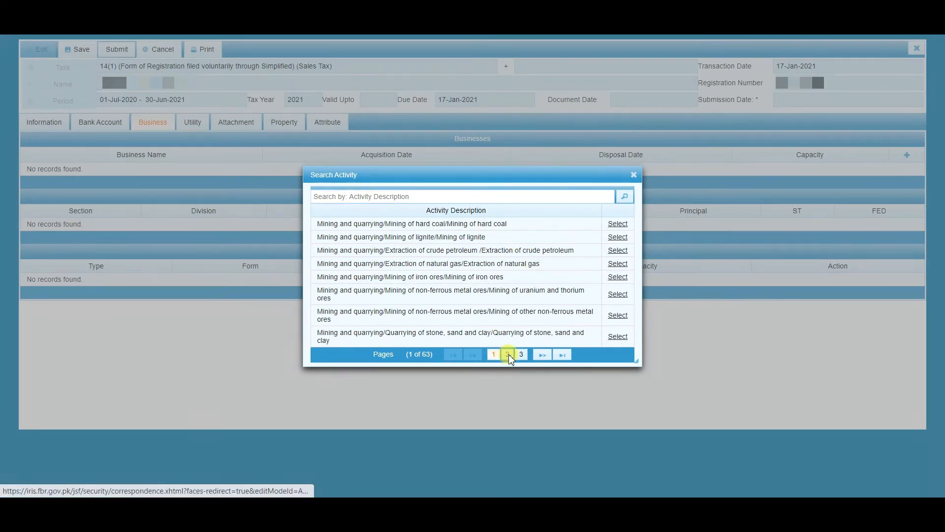
left_click(521, 365)
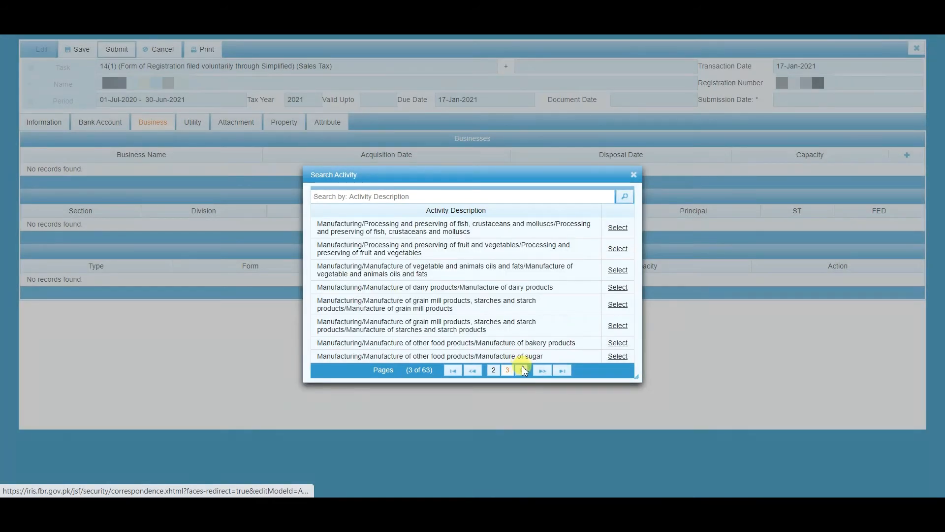
left_click(521, 364)
Search activities for STATIONARY and select the stationery retail activity.
left_click(402, 196)
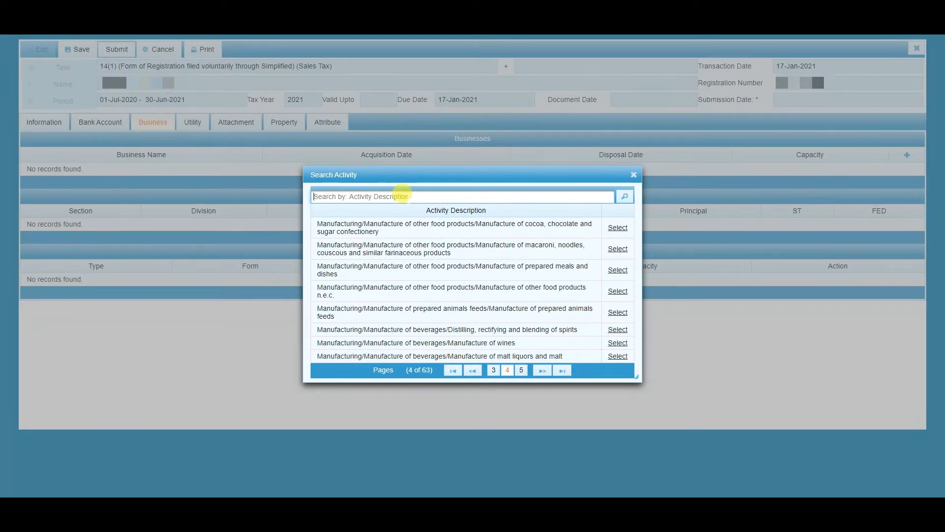
type("STATIONARY")
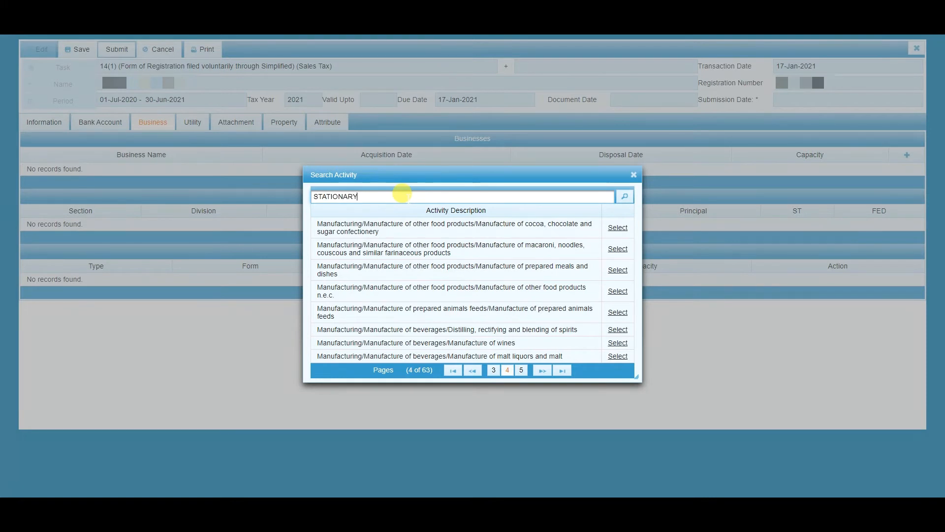
left_click(625, 196)
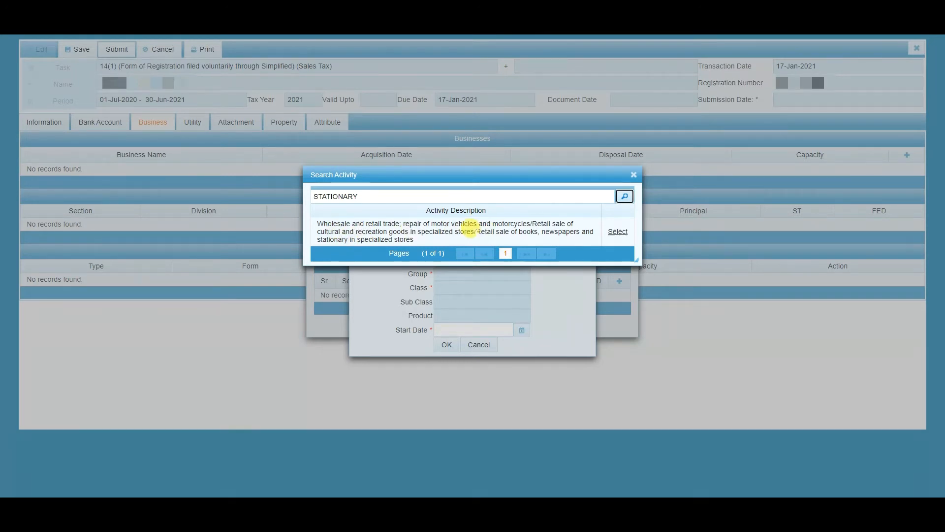
left_click_drag(476, 231, 419, 243)
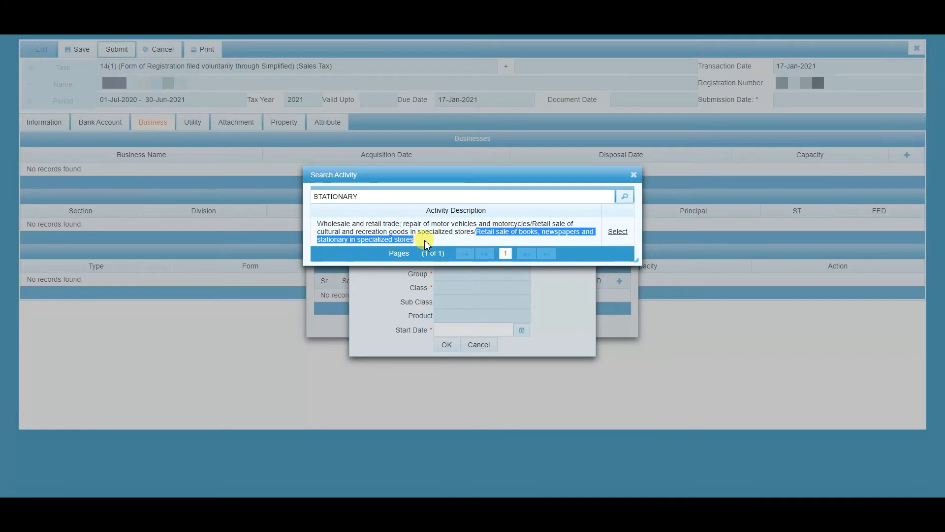
left_click(424, 243)
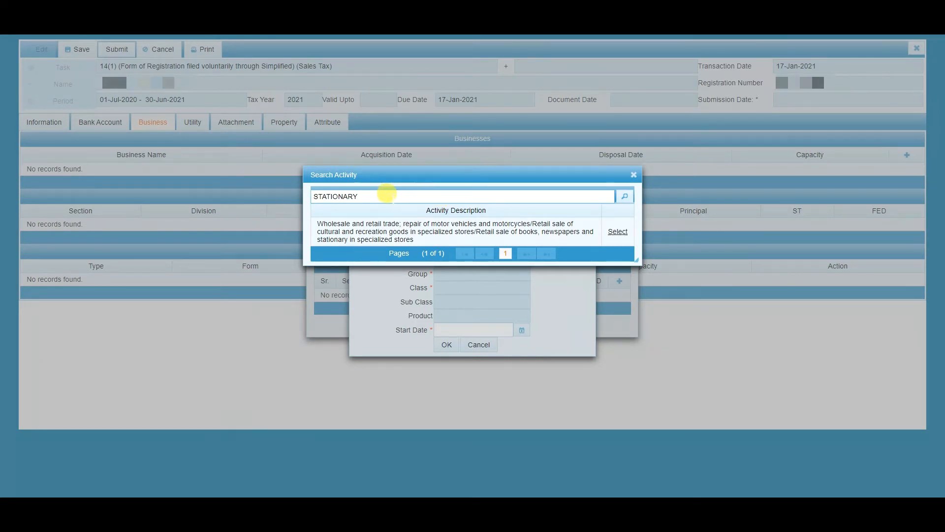
left_click(616, 232)
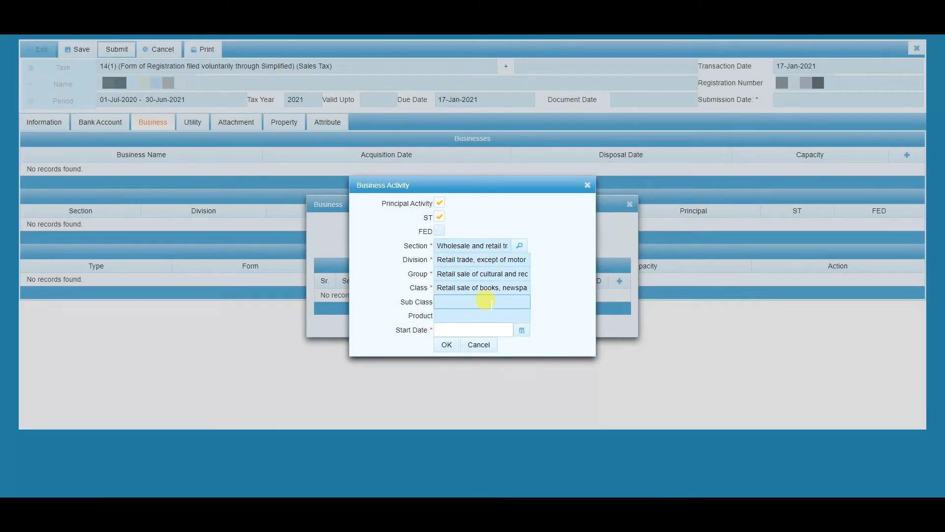
Give the stationery activity a 1/1/21 start date, add it with ST ticked, and save ABC ENTERPRISES.
left_click(521, 331)
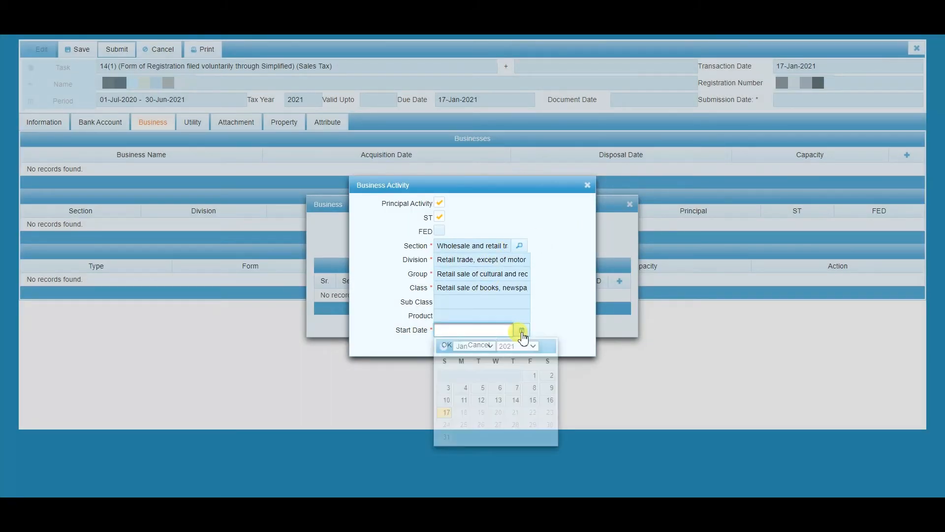
left_click(535, 376)
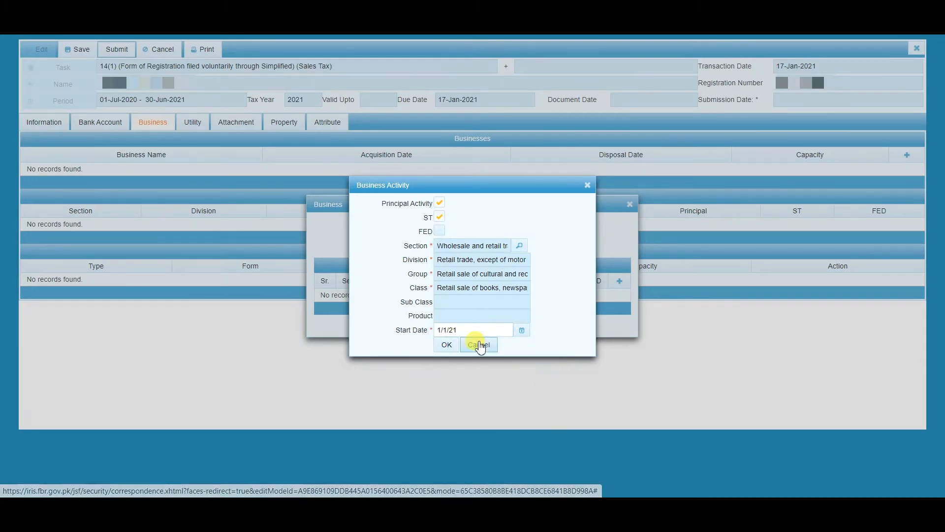
left_click(446, 345)
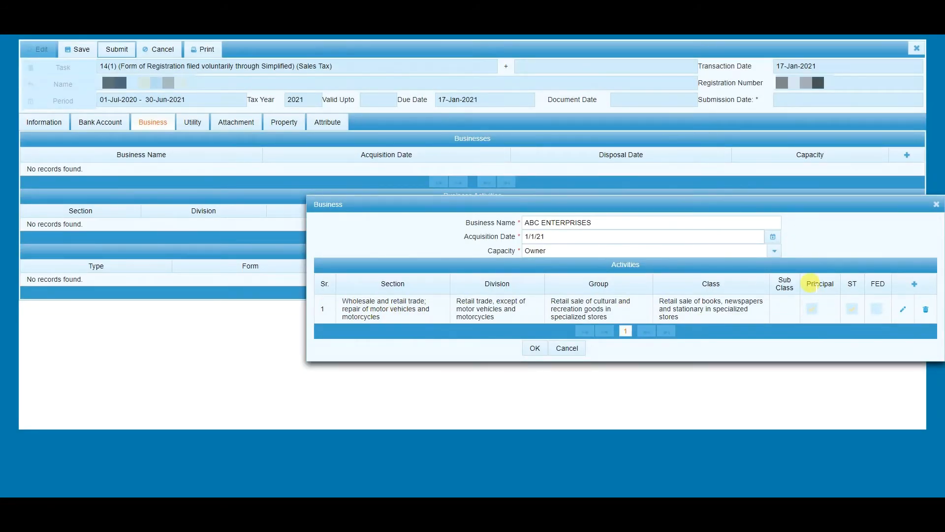
left_click(855, 311)
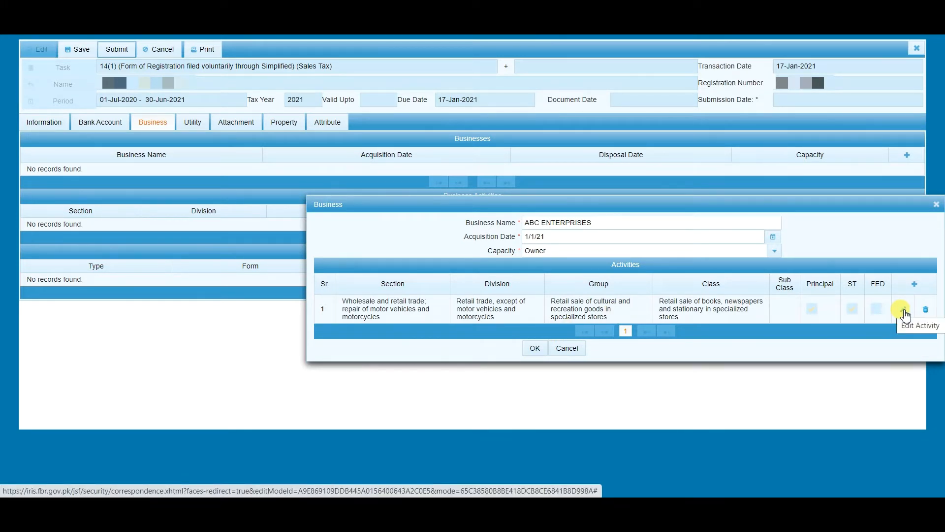
left_click(530, 351)
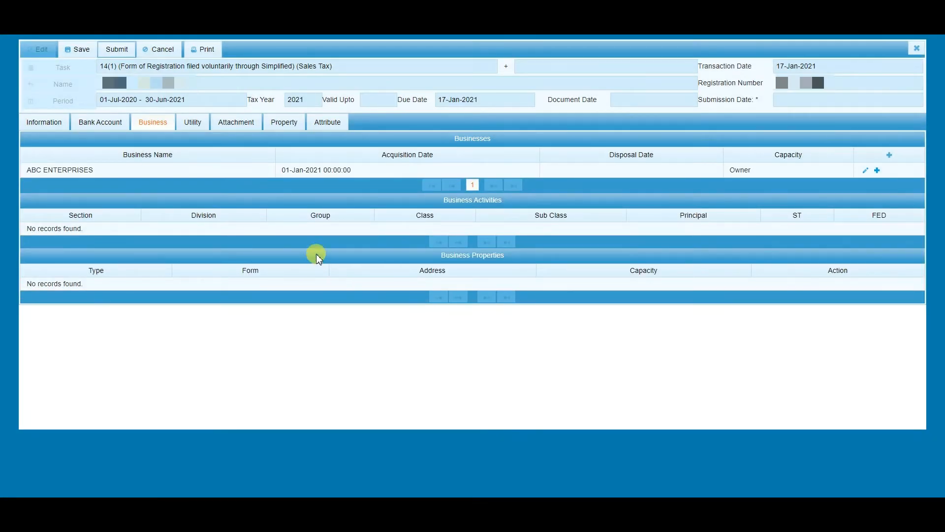
Show ABC ENTERPRISES' business activities, then move to the Utility section.
left_click(214, 174)
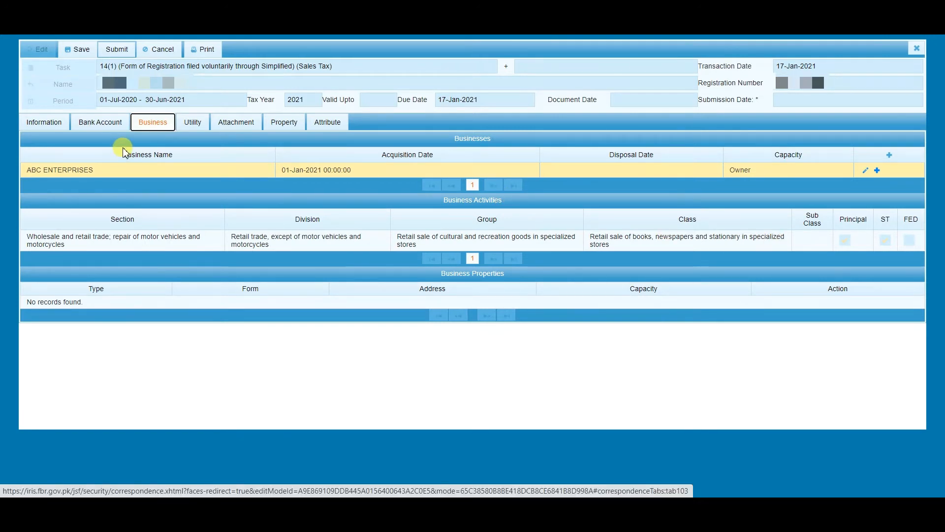
left_click(165, 124)
left_click(189, 123)
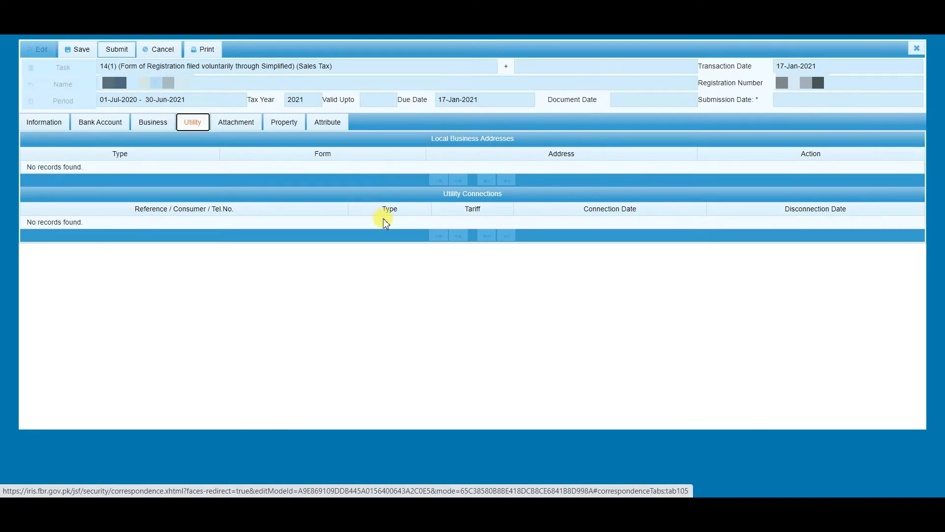
Open the Attachment section listing Bank Certificate through Bill of Lading, with 0 records.
left_click(235, 121)
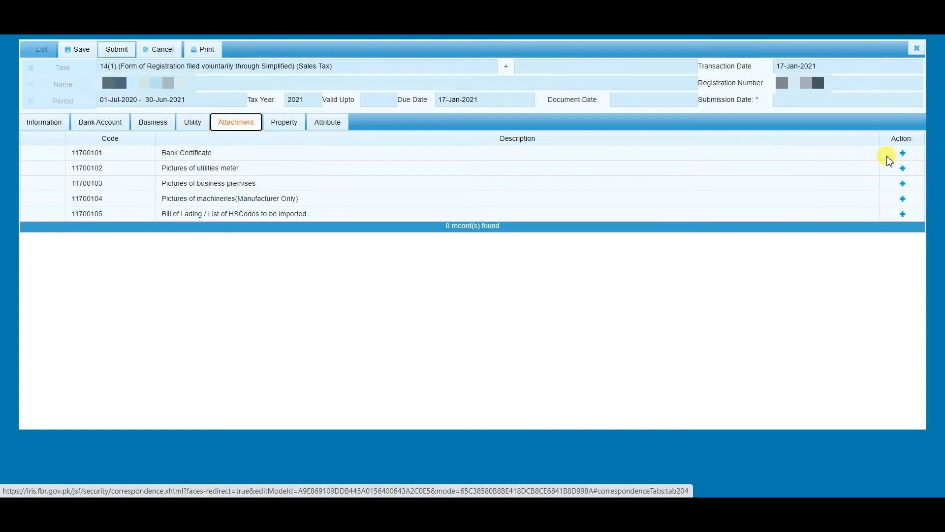
Attach Bank Certificate.png to the Bank Certificate row and save it.
left_click(904, 152)
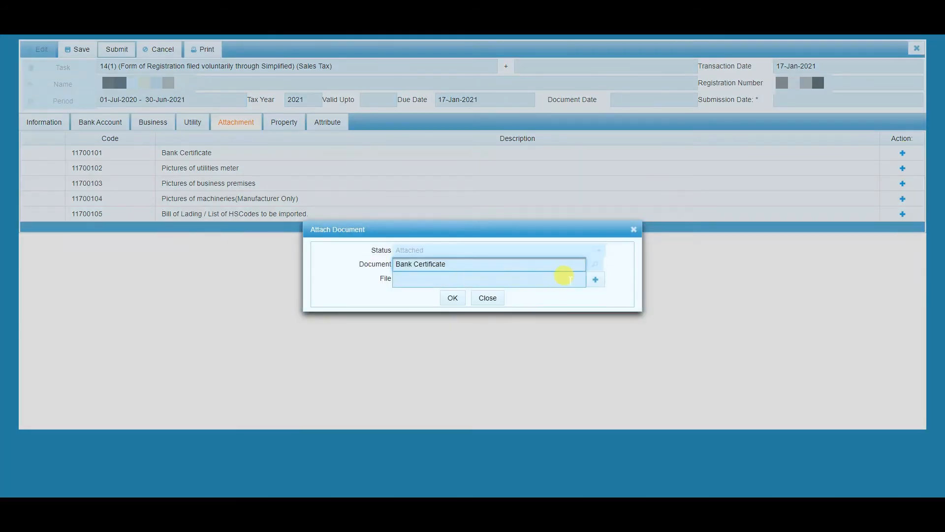
left_click(595, 280)
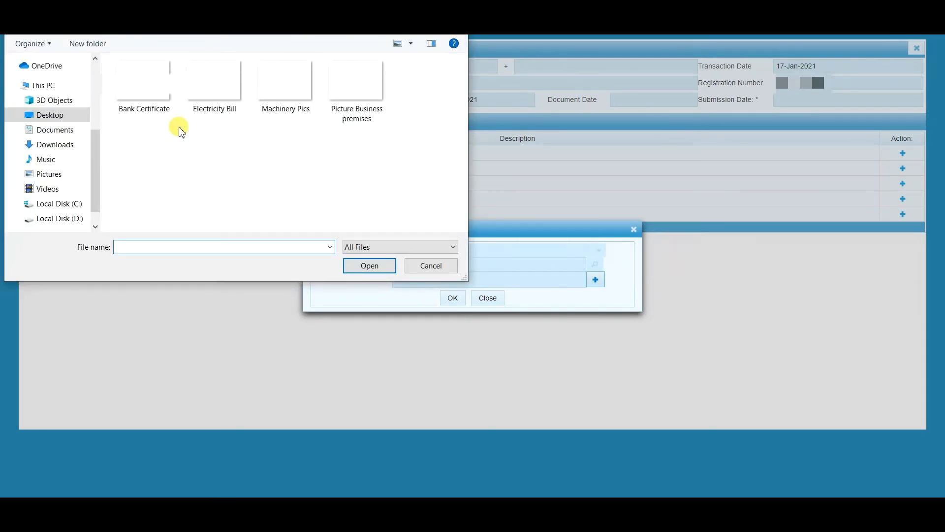
left_click(157, 96)
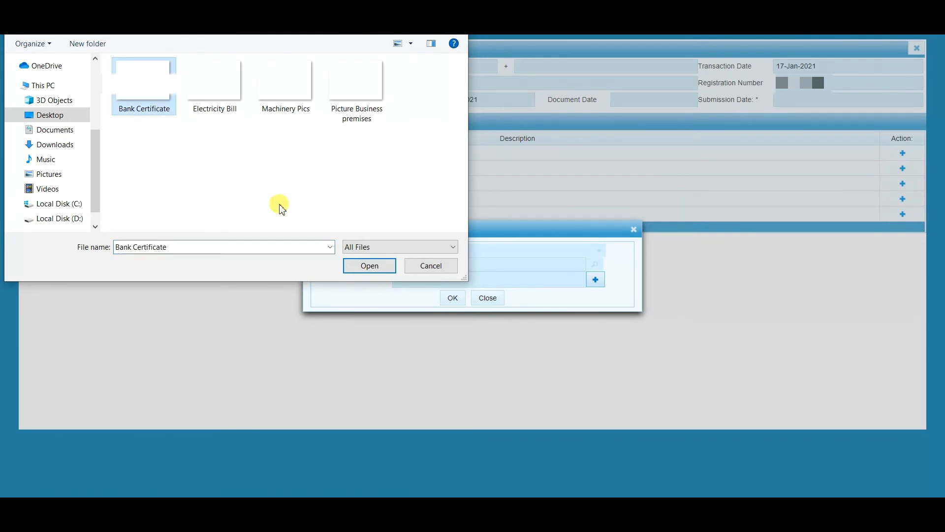
left_click(361, 269)
left_click(455, 300)
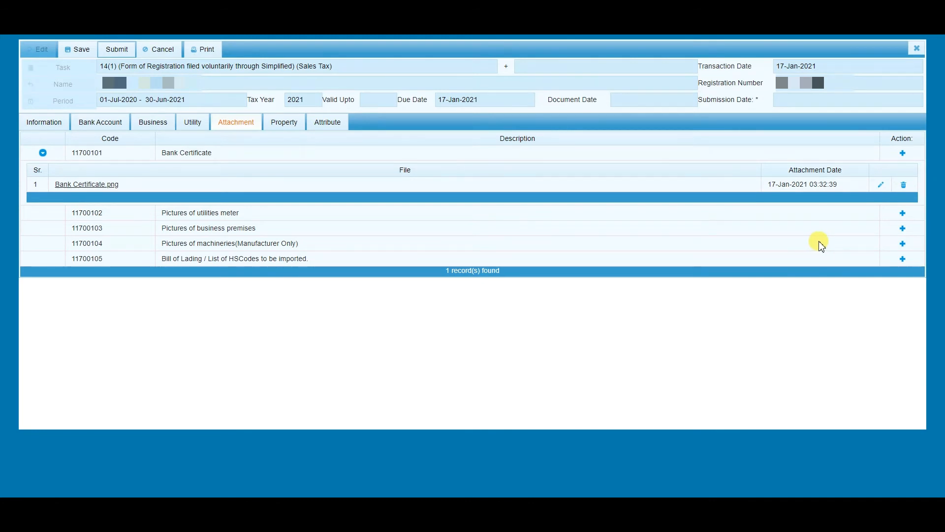
Attach Electricity Bill.png to the Pictures of utilities meter row (11700102) and save.
left_click(902, 213)
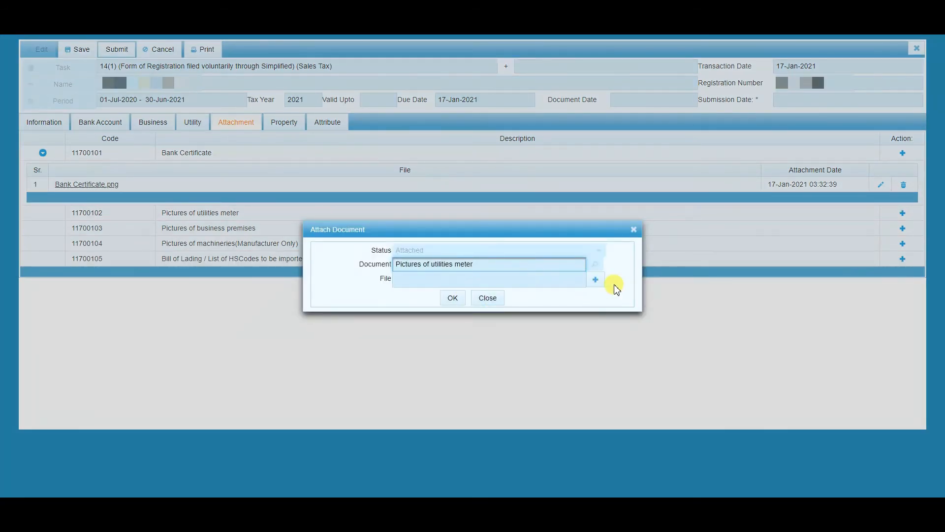
left_click(596, 281)
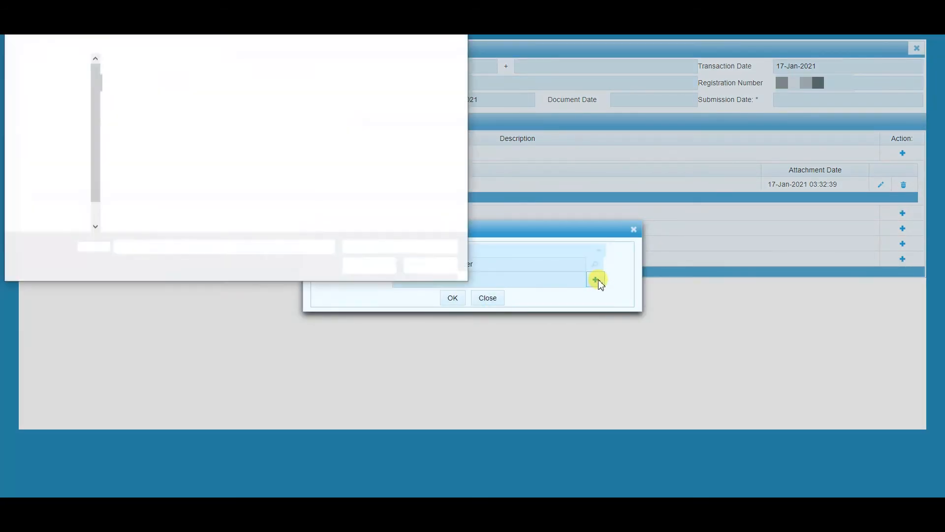
left_click(221, 90)
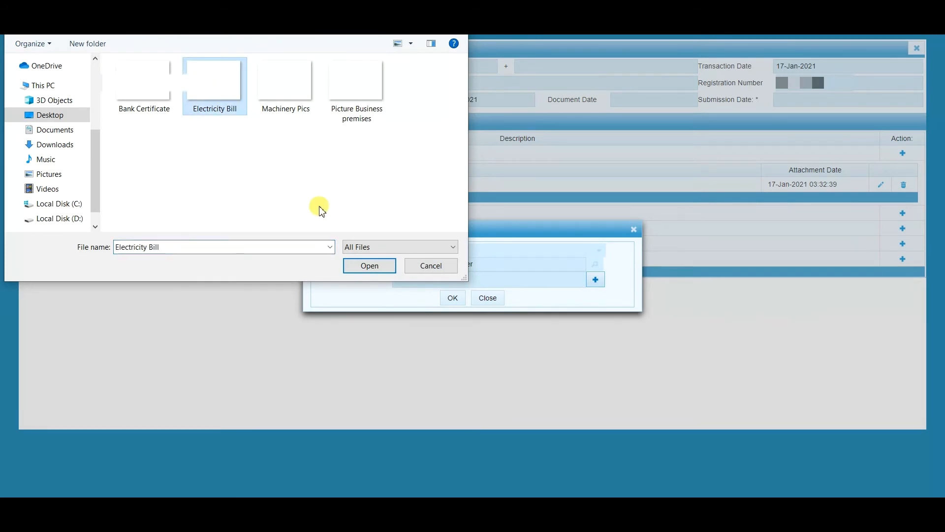
left_click(370, 266)
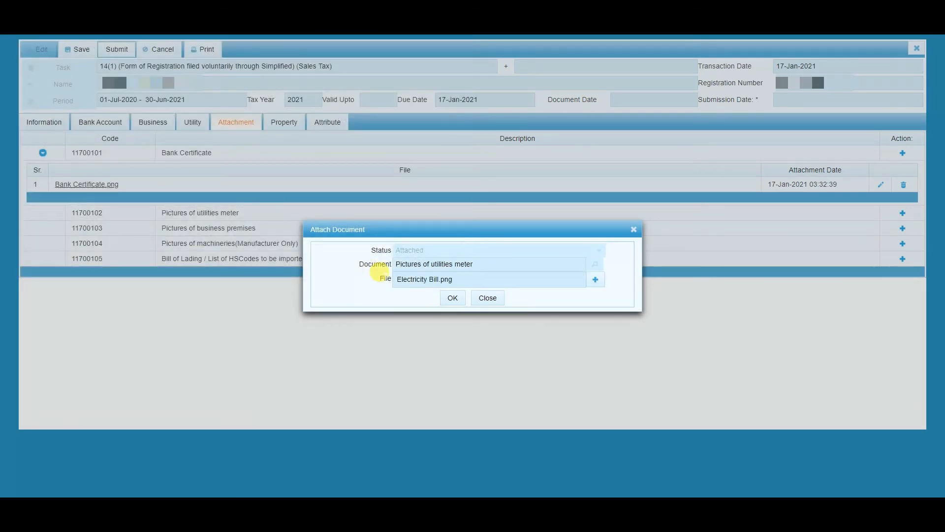
left_click(453, 298)
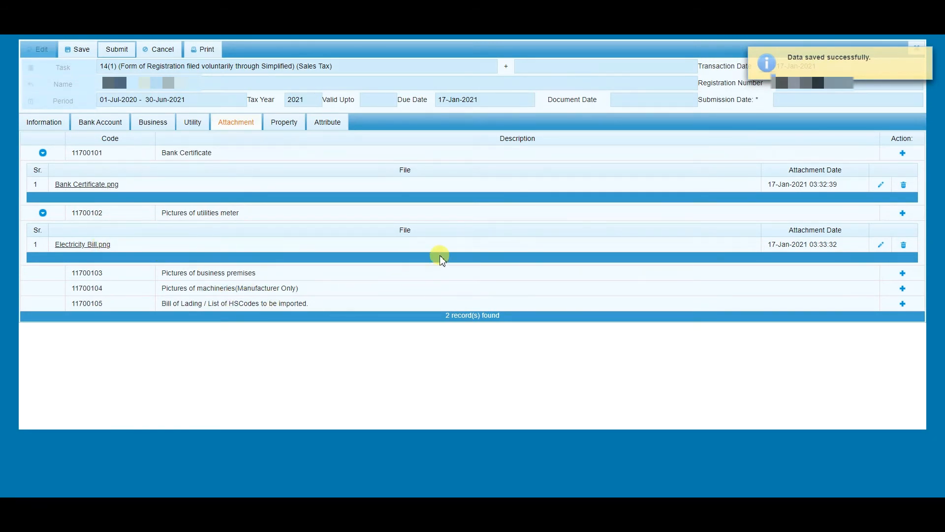
Attach Picture Business premises.png as the pictures of business premises document.
left_click(903, 273)
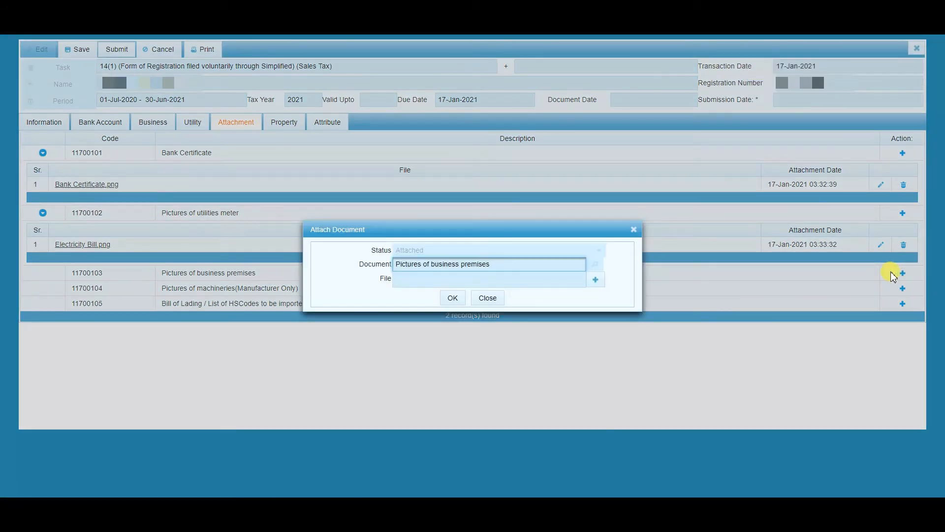
left_click(597, 281)
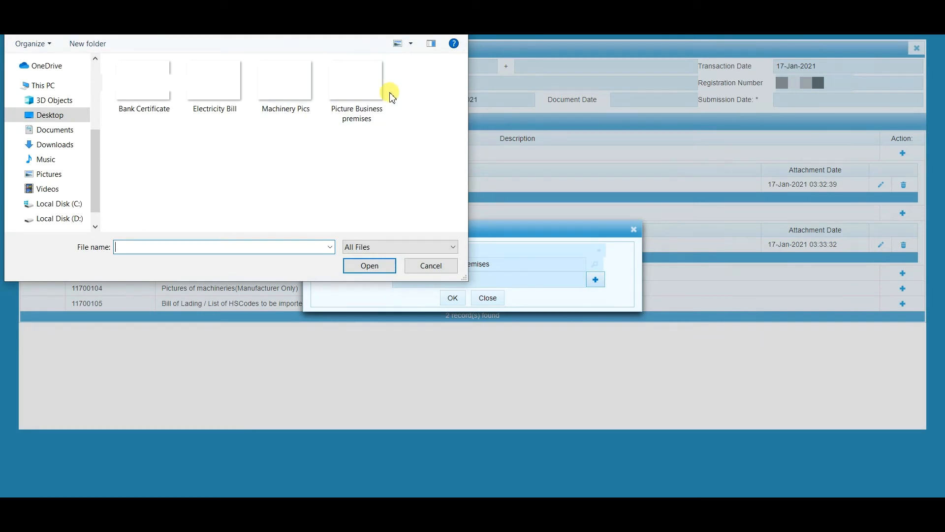
left_click(352, 90)
left_click(368, 268)
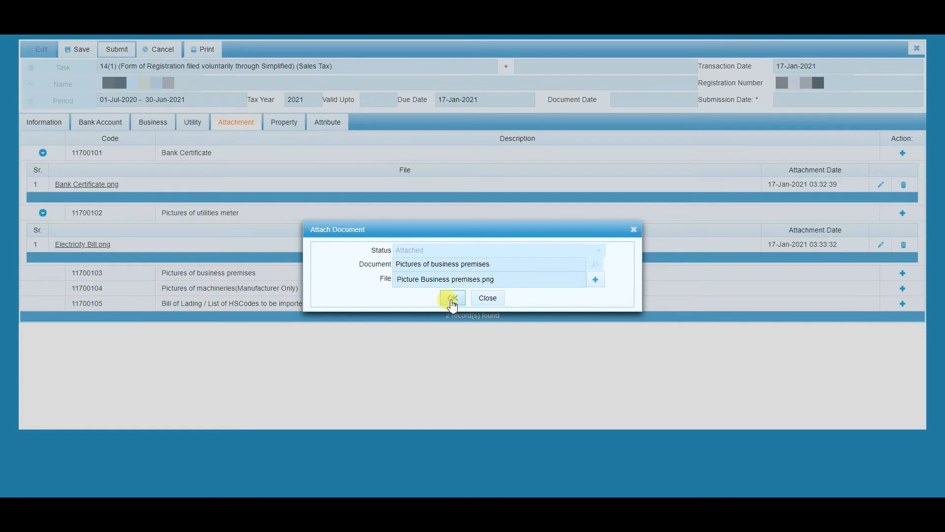
left_click(452, 299)
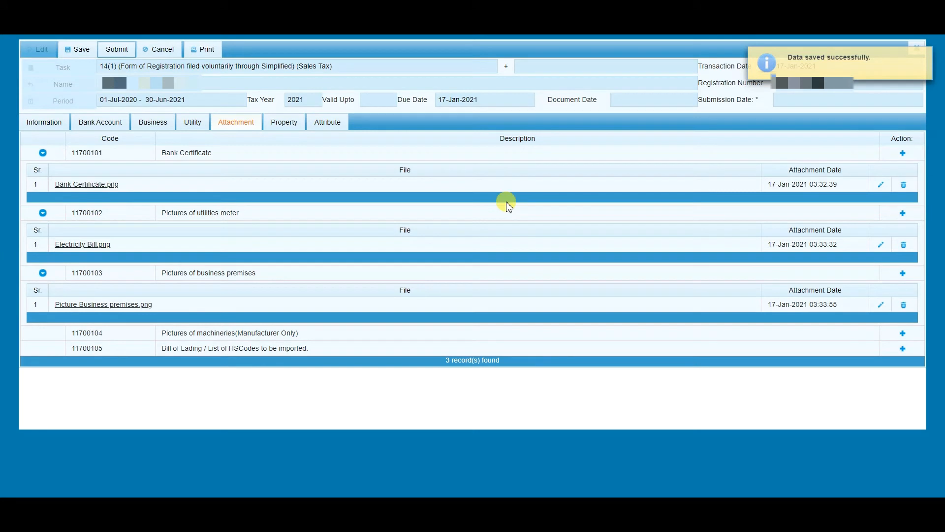
left_click(284, 122)
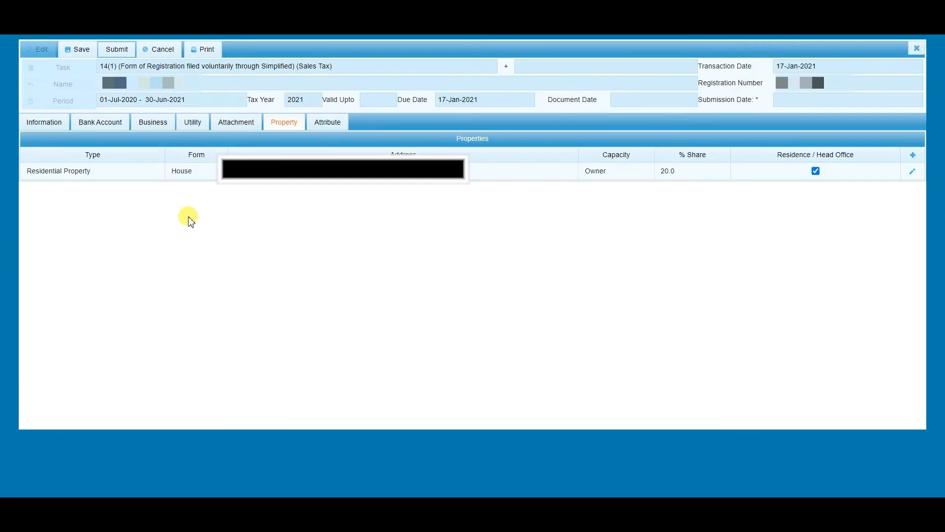
Add a new property entry of type Commercial Property with property form Office.
left_click(340, 174)
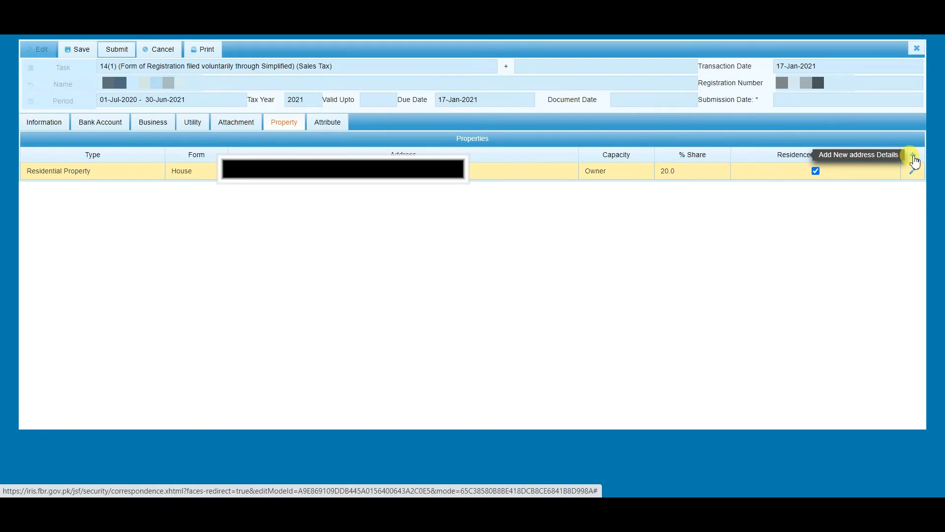
left_click(913, 162)
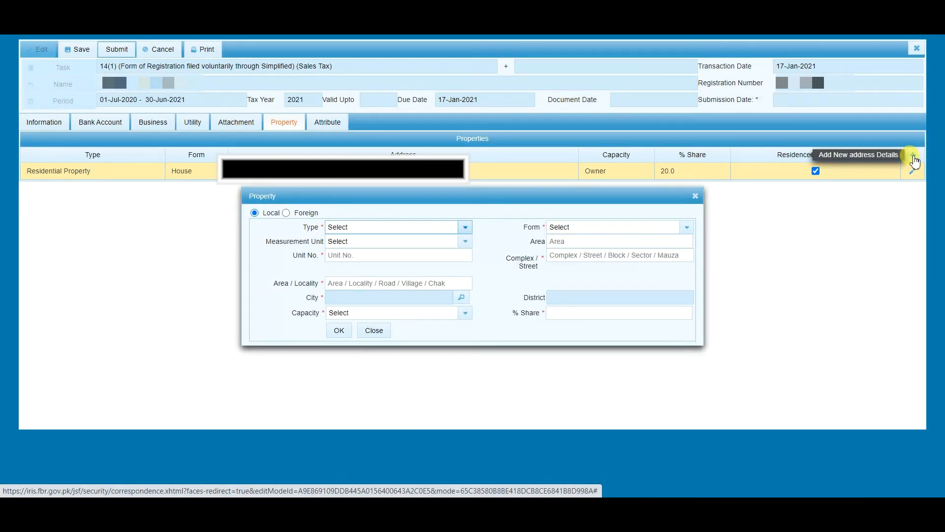
left_click(450, 227)
left_click(392, 225)
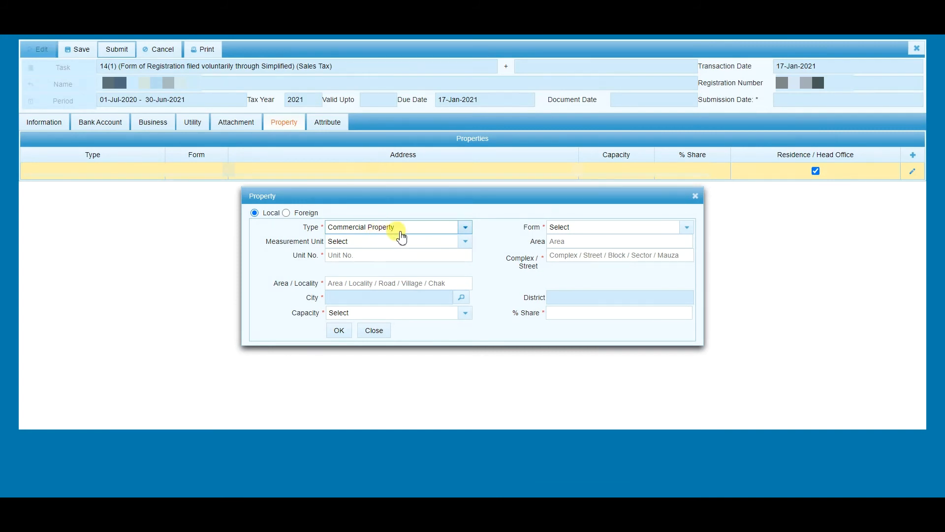
left_click(687, 227)
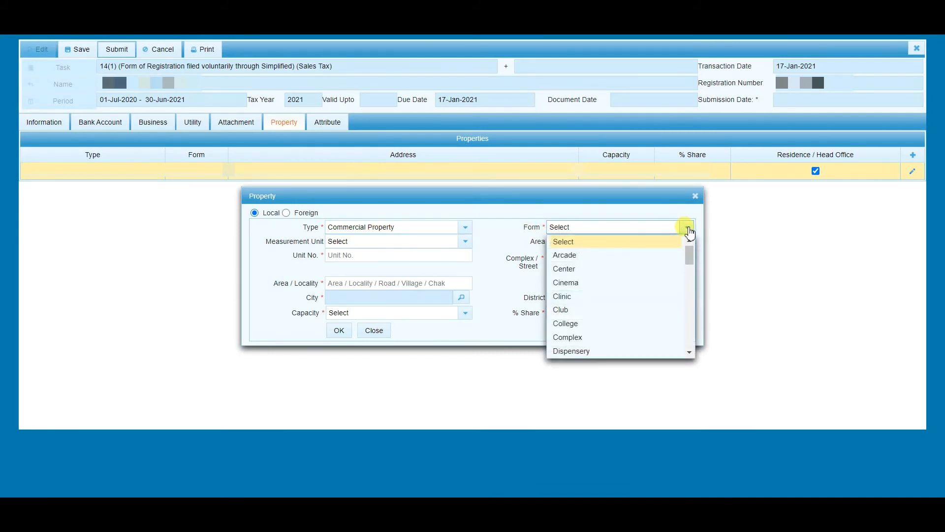
scroll(614, 269, "down", 3)
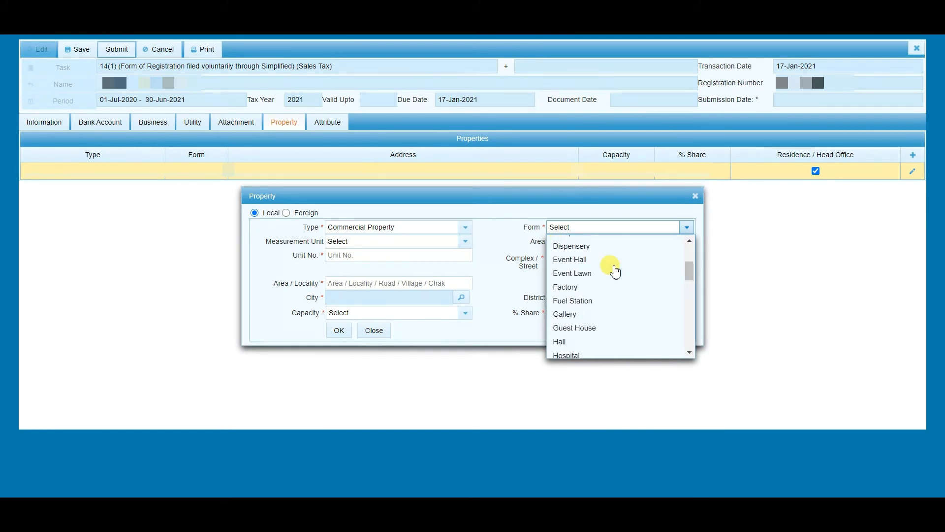
scroll(612, 268, "down", 2)
scroll(612, 268, "up", 2)
scroll(592, 272, "down", 2)
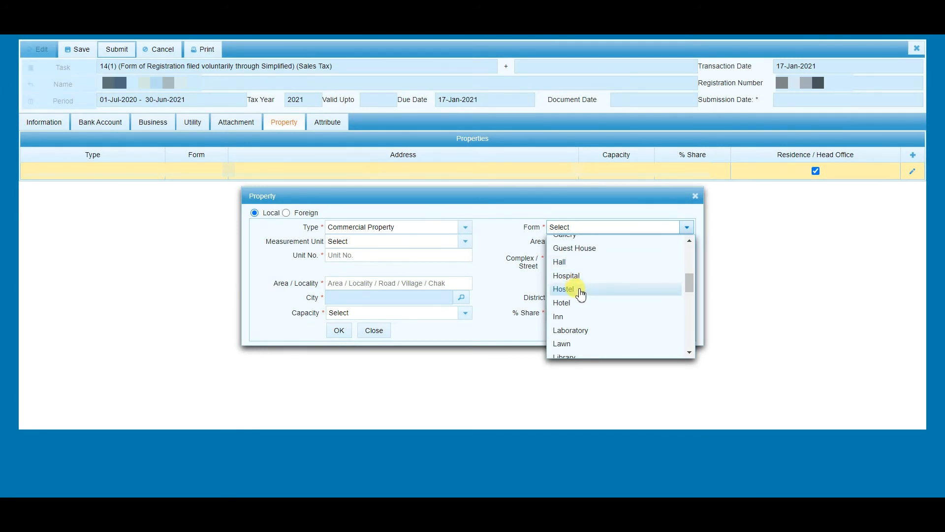
scroll(581, 294, "down", 5)
scroll(581, 294, "down", 3)
scroll(582, 294, "up", 3)
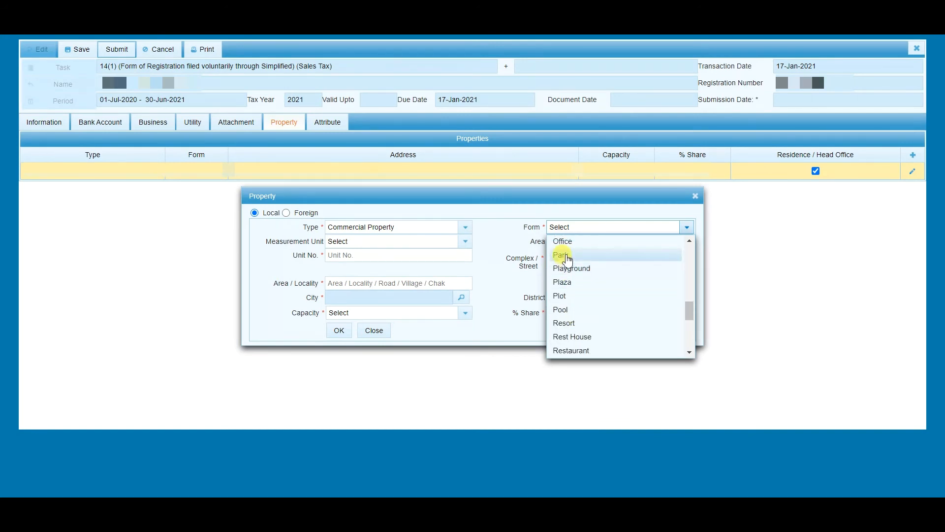
left_click(563, 242)
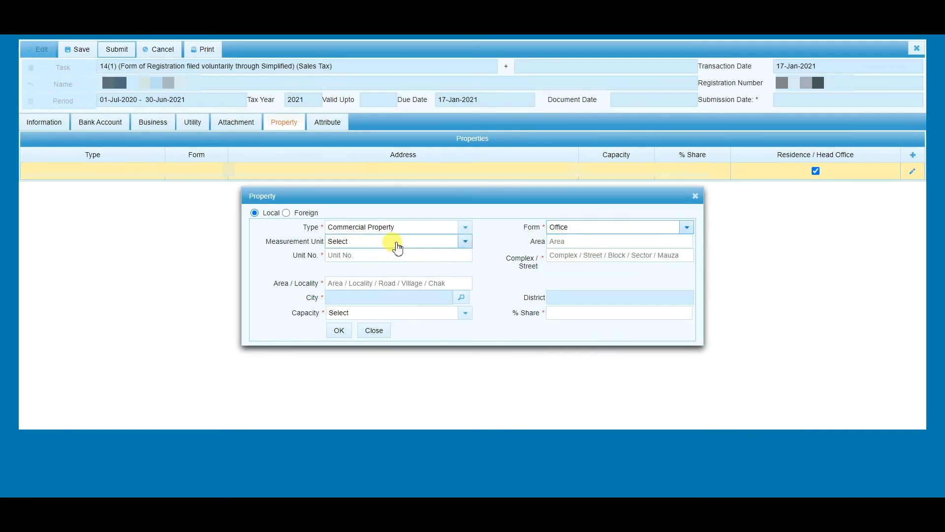
Give the office a 5 Marla area, unit Office No.1, complex ABC Complex, locality XYZ.
left_click(466, 241)
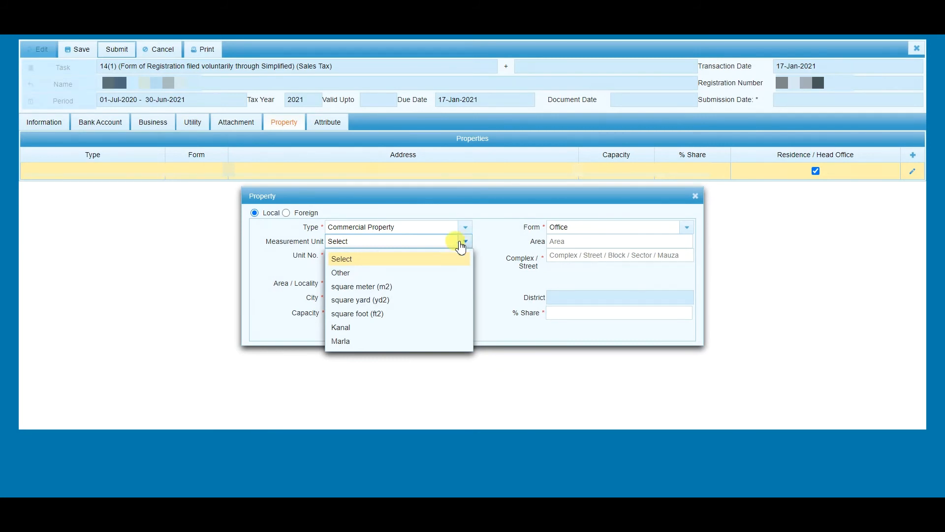
left_click(362, 341)
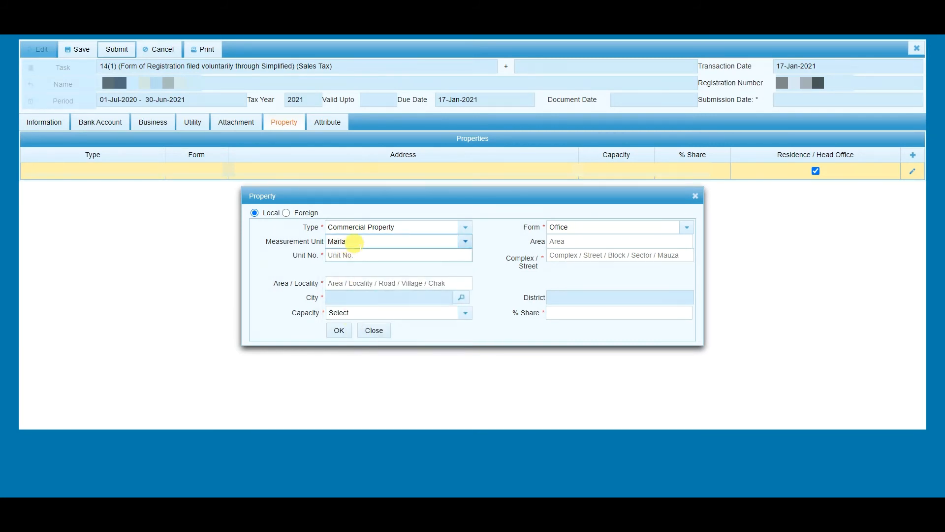
left_click(579, 241)
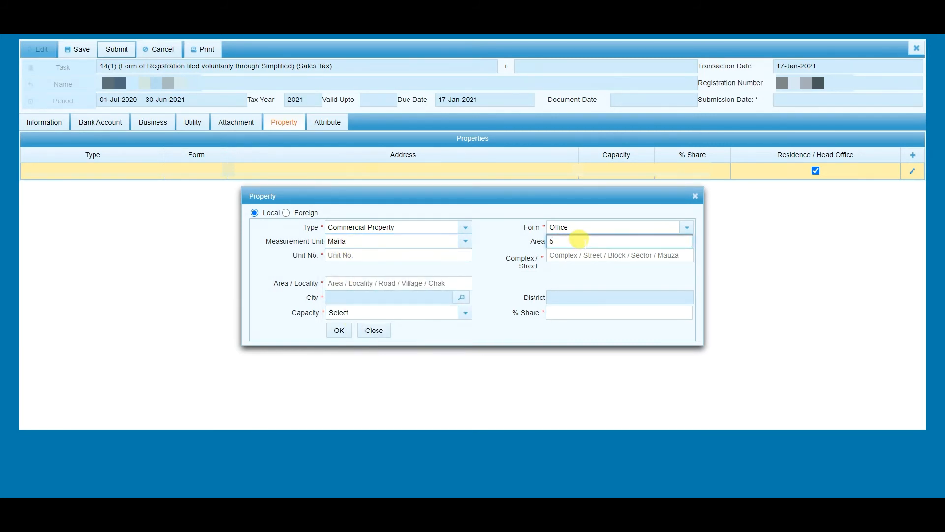
left_click(359, 254)
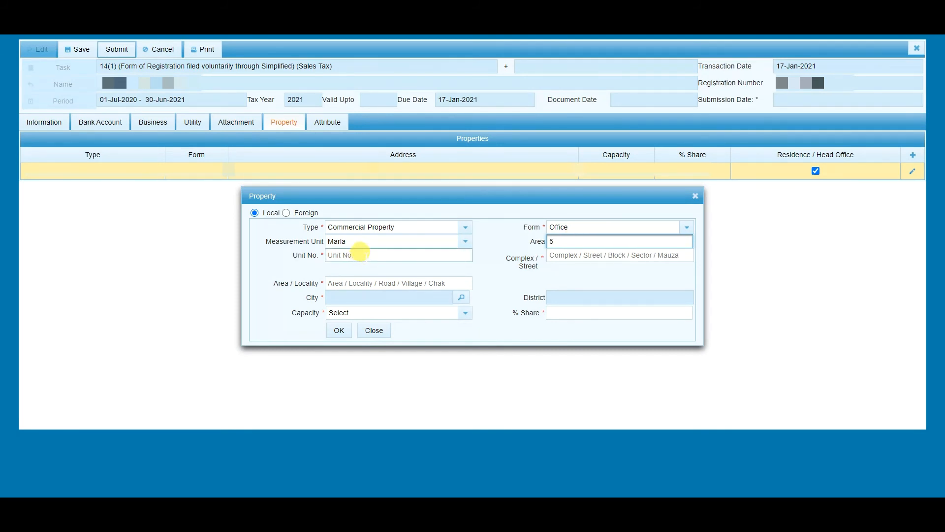
left_click(561, 253)
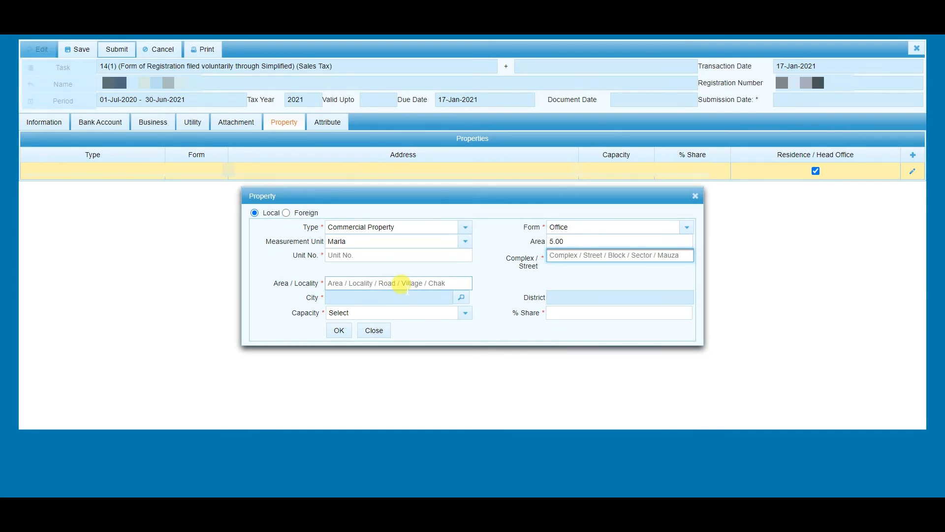
left_click(385, 252)
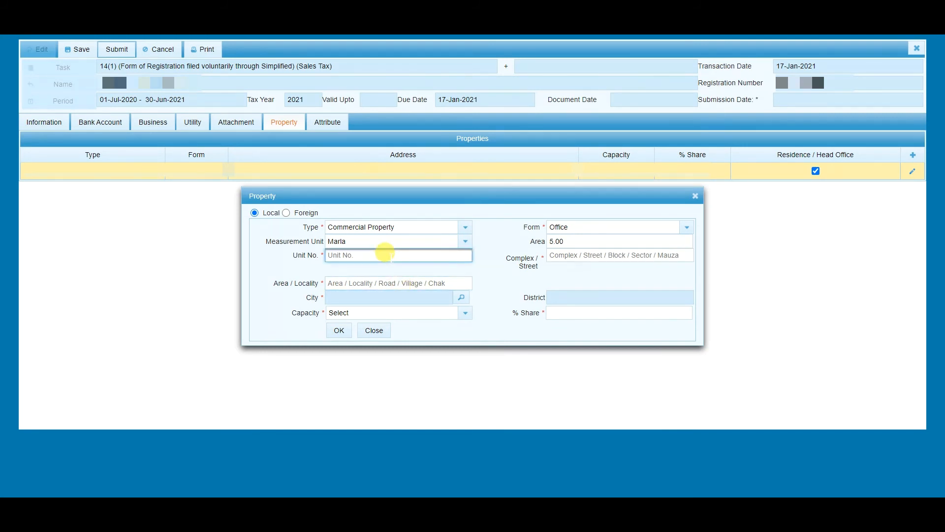
key("Tab")
type("AB")
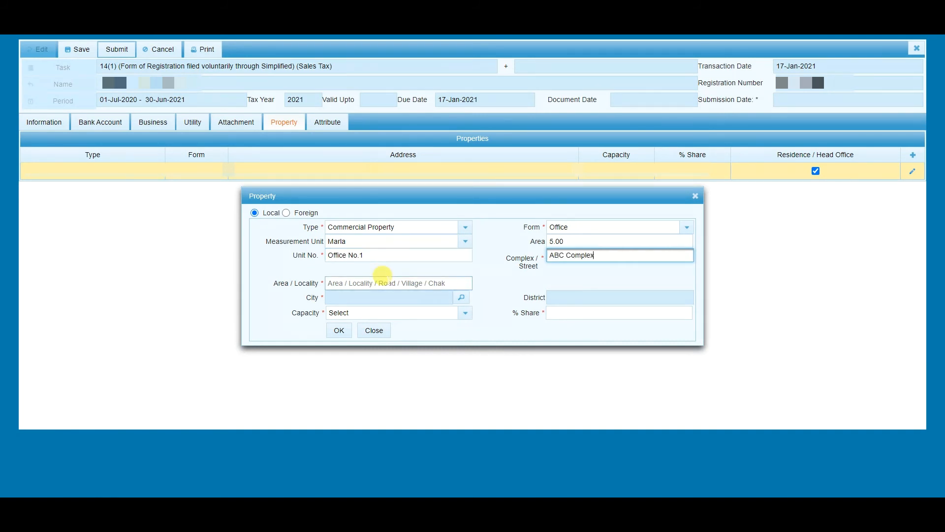
left_click(383, 279)
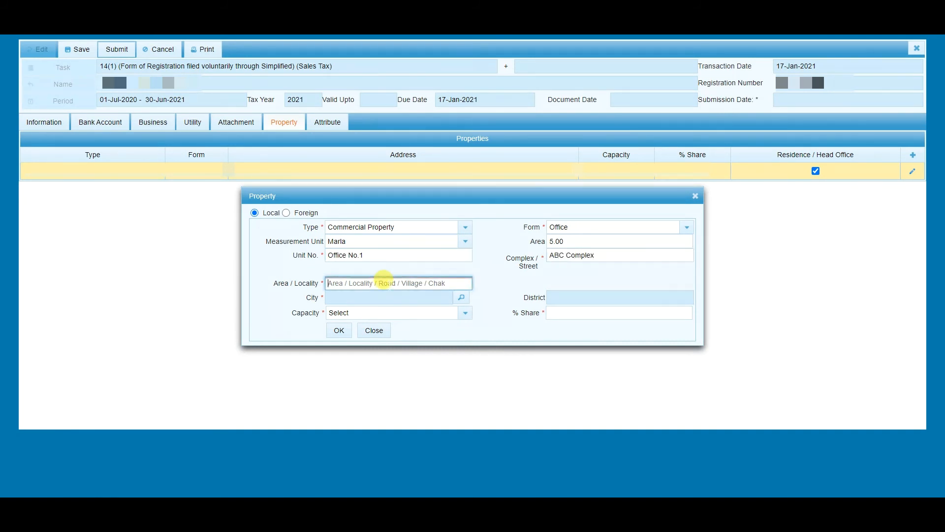
type("XYZ")
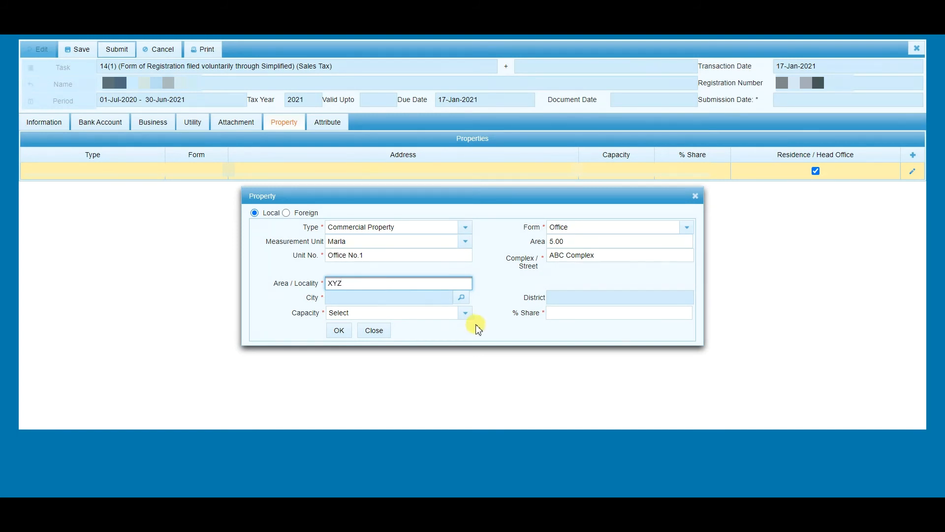
left_click(461, 298)
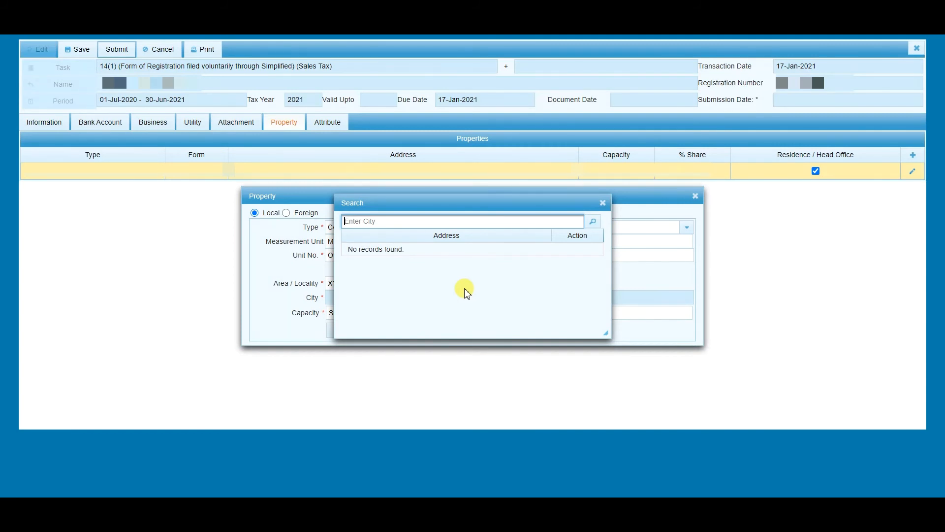
Set the city to Lahore Iqbal Town, capacity Owner with 100% share, and save the property.
type("lahore")
left_click(592, 221)
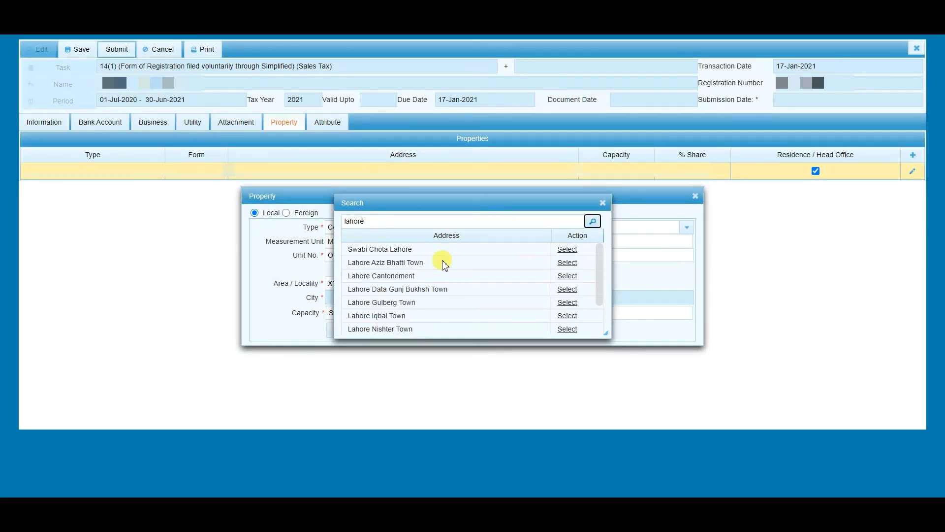
scroll(445, 264, "down", 1)
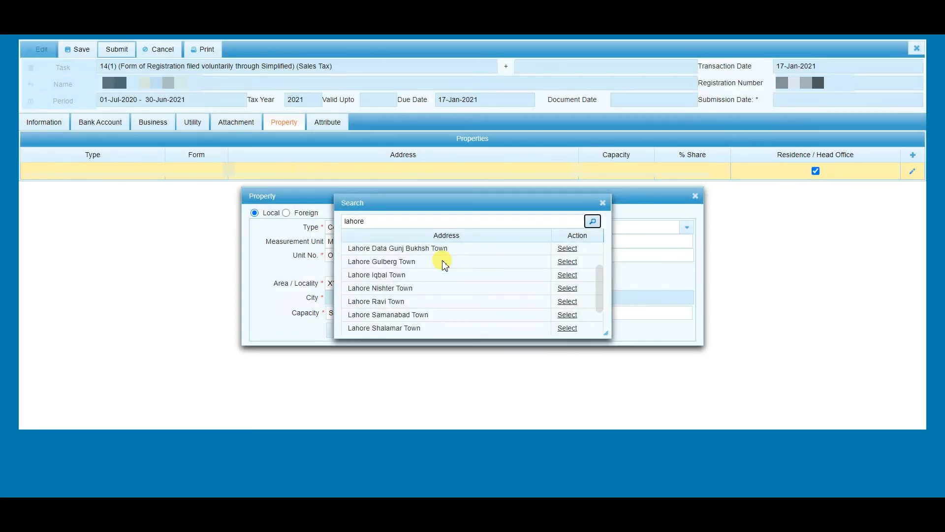
left_click(570, 276)
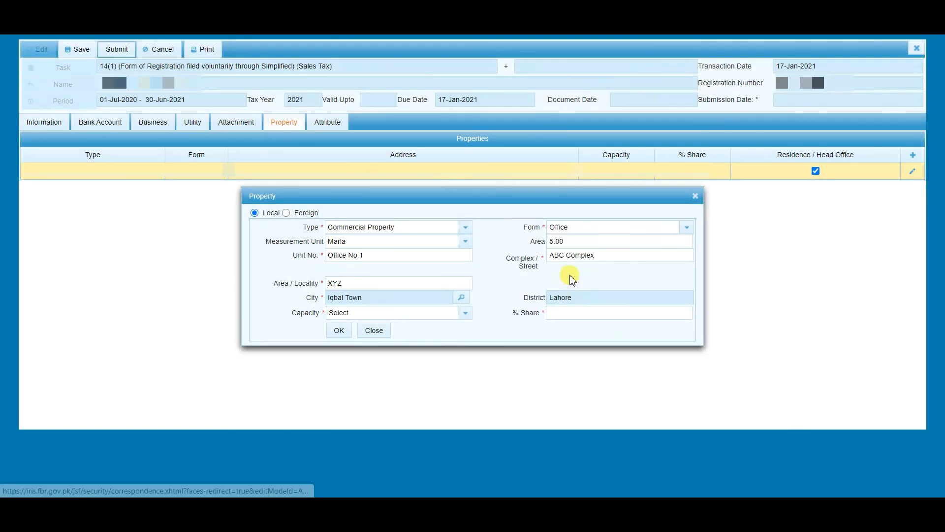
left_click(465, 313)
left_click(411, 358)
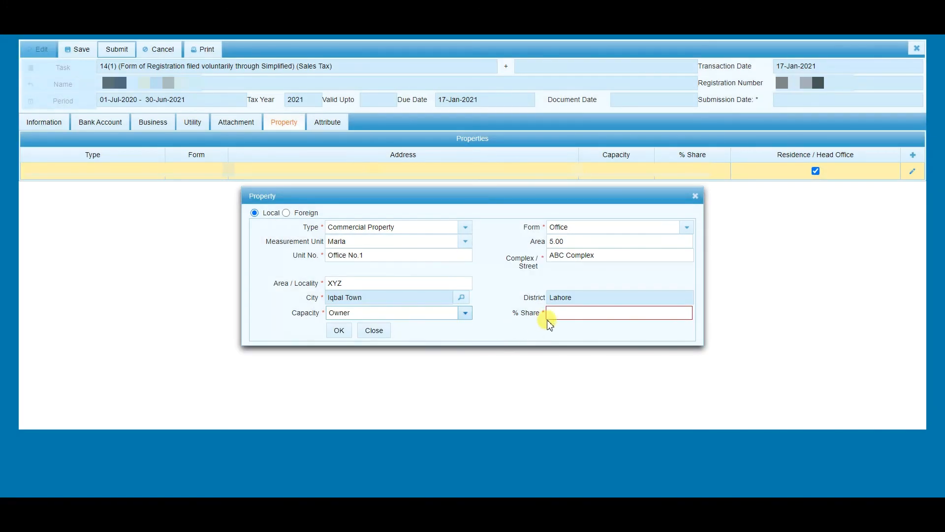
left_click(552, 313)
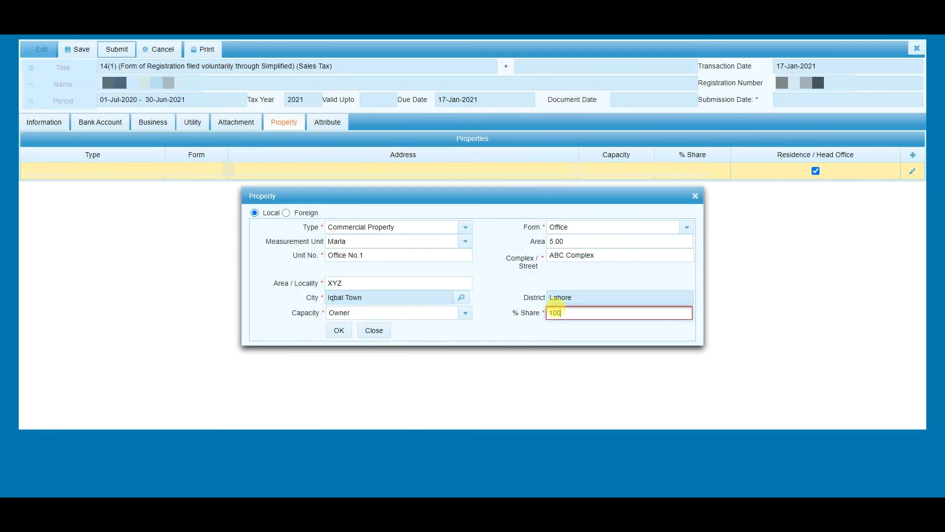
left_click(339, 331)
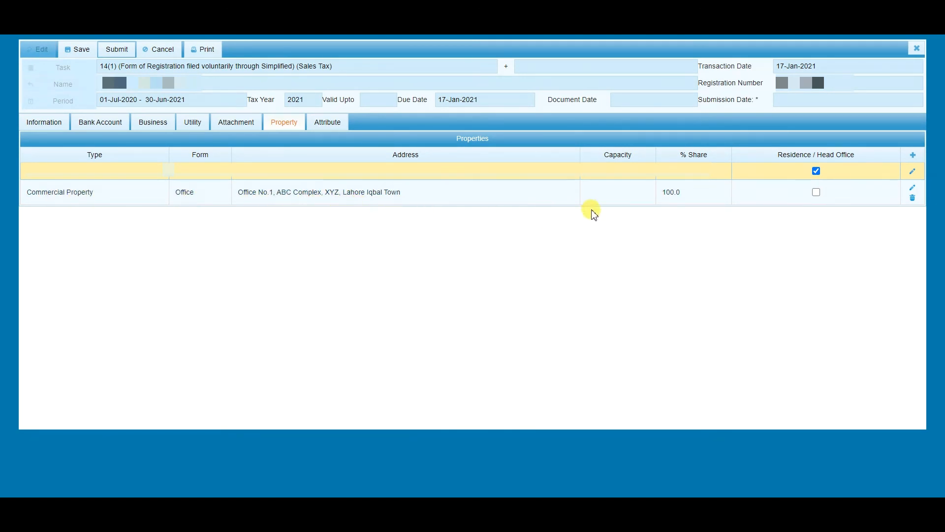
Mark the new Iqbal Town office as the head office.
left_click(816, 193)
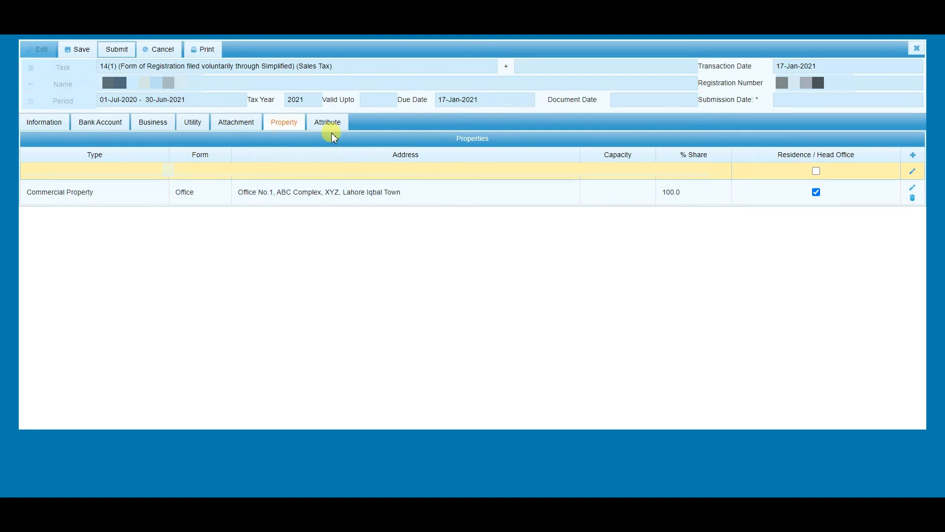
left_click(282, 132)
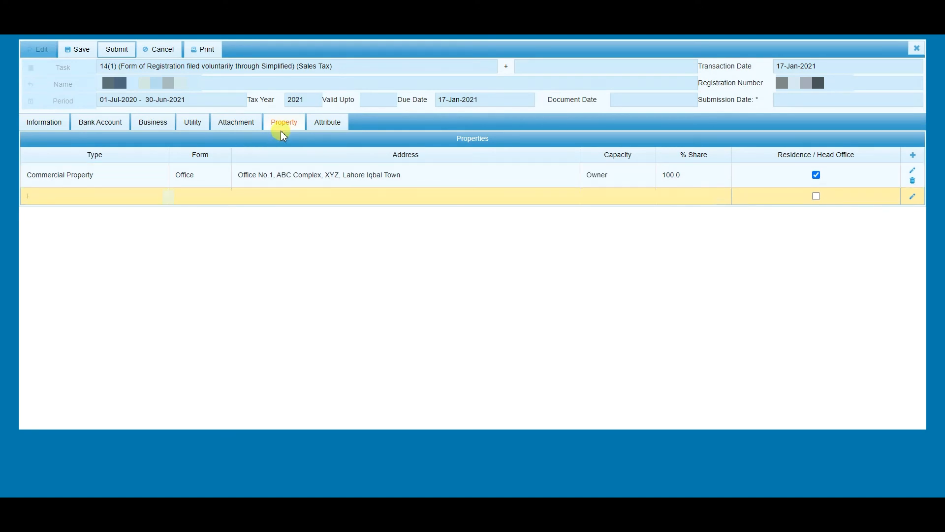
left_click(327, 122)
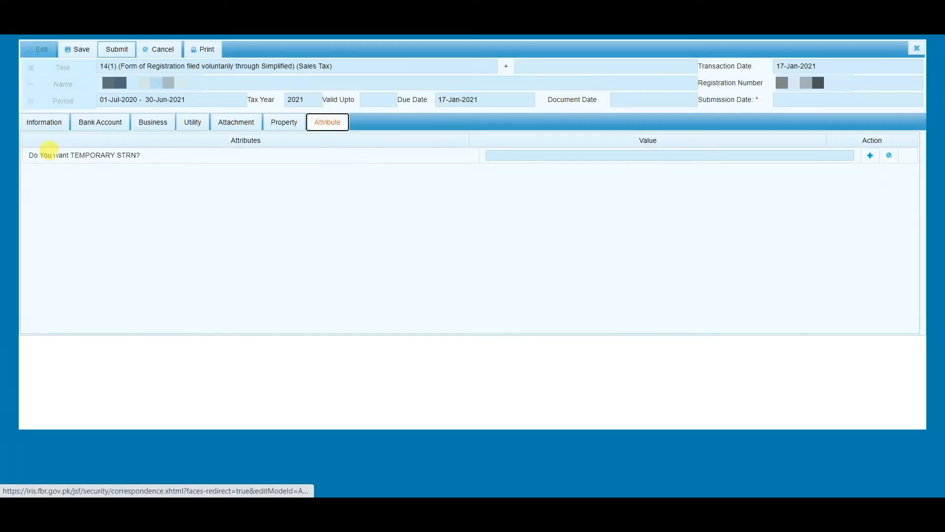
Answer No to the temporary STRN attribute, then review the Business, Property and Attachment sections.
left_click(870, 156)
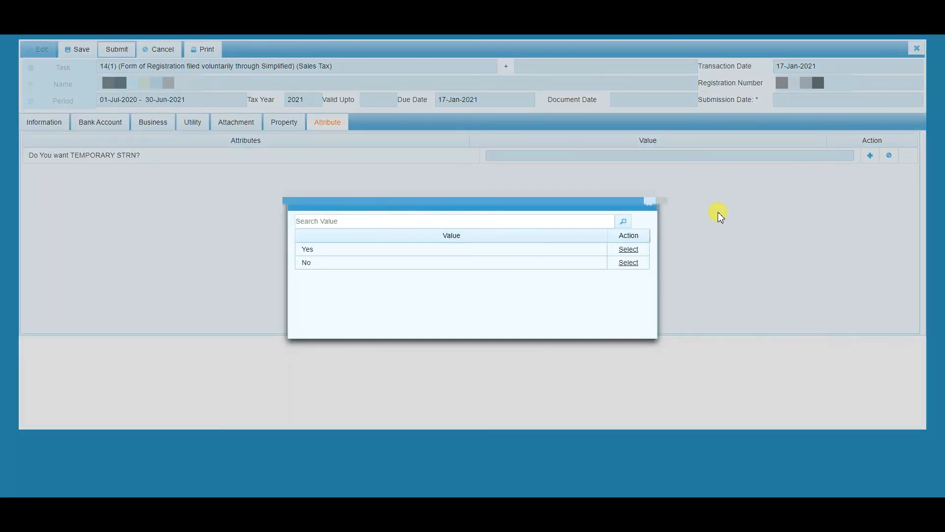
left_click(629, 262)
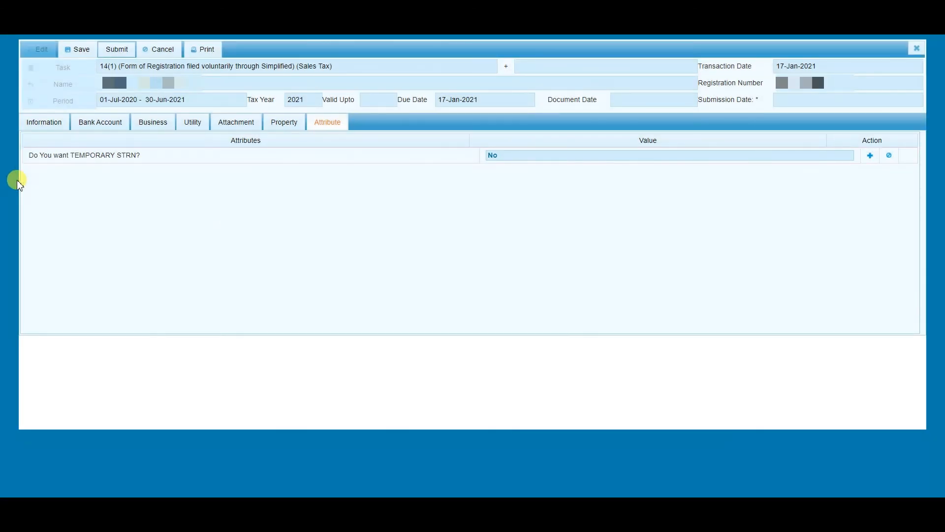
left_click(152, 124)
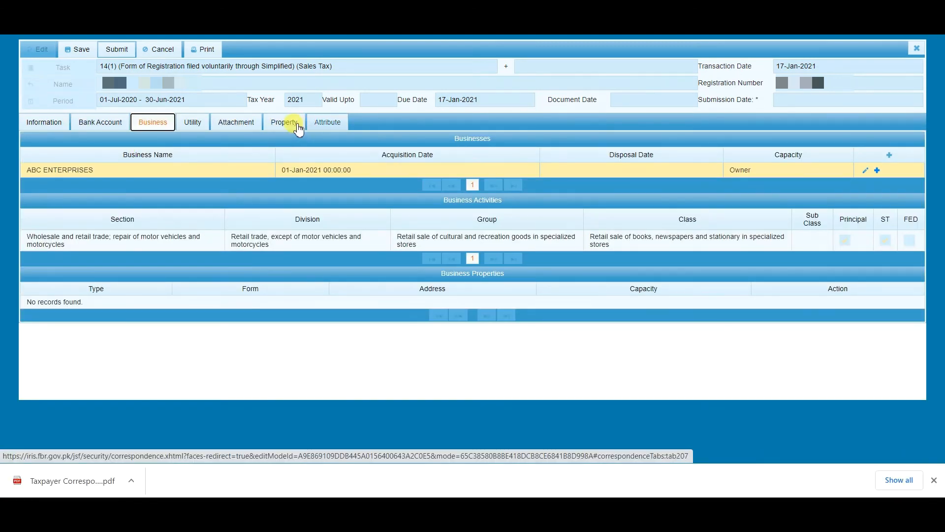
left_click(282, 123)
left_click(246, 126)
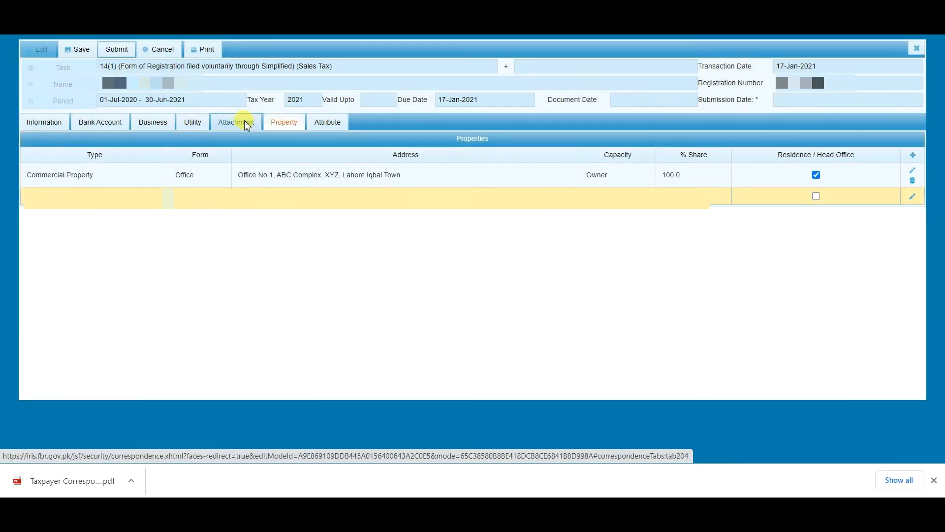
left_click(149, 124)
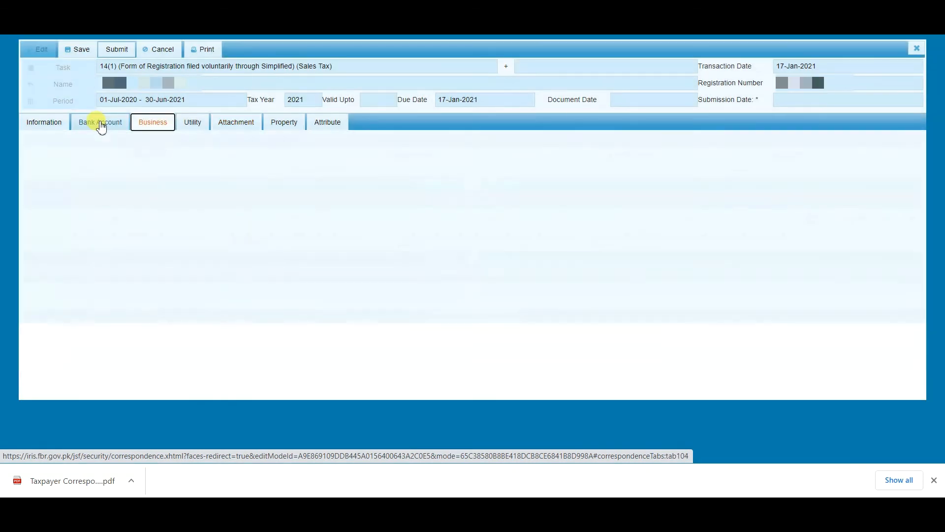